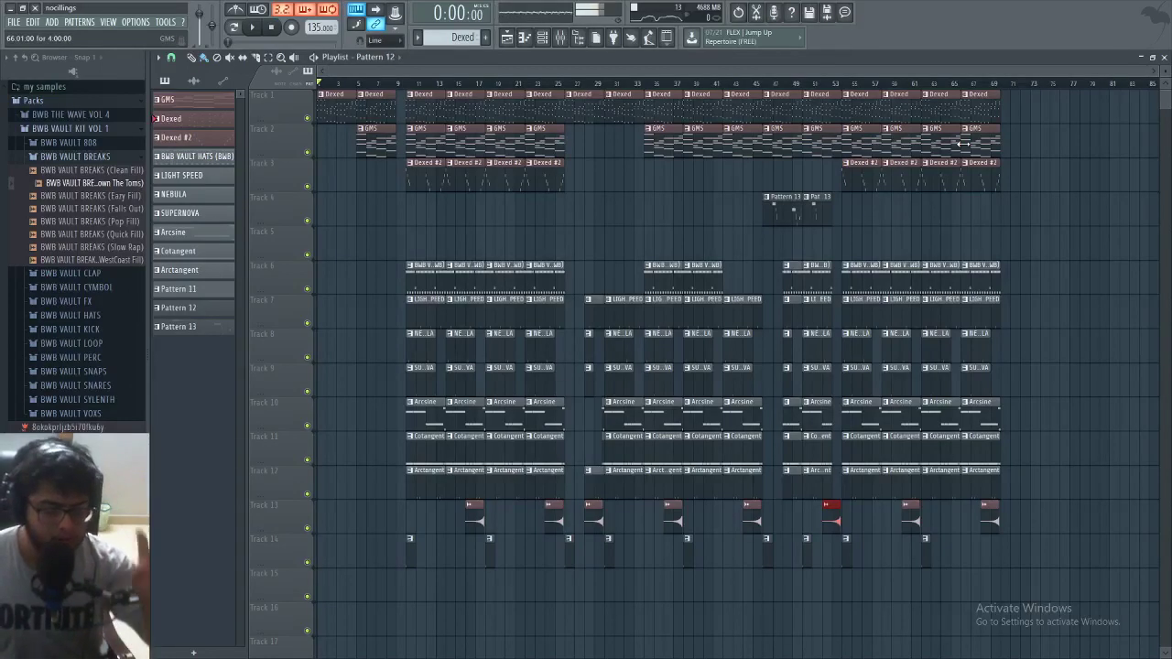
left_click(561, 36)
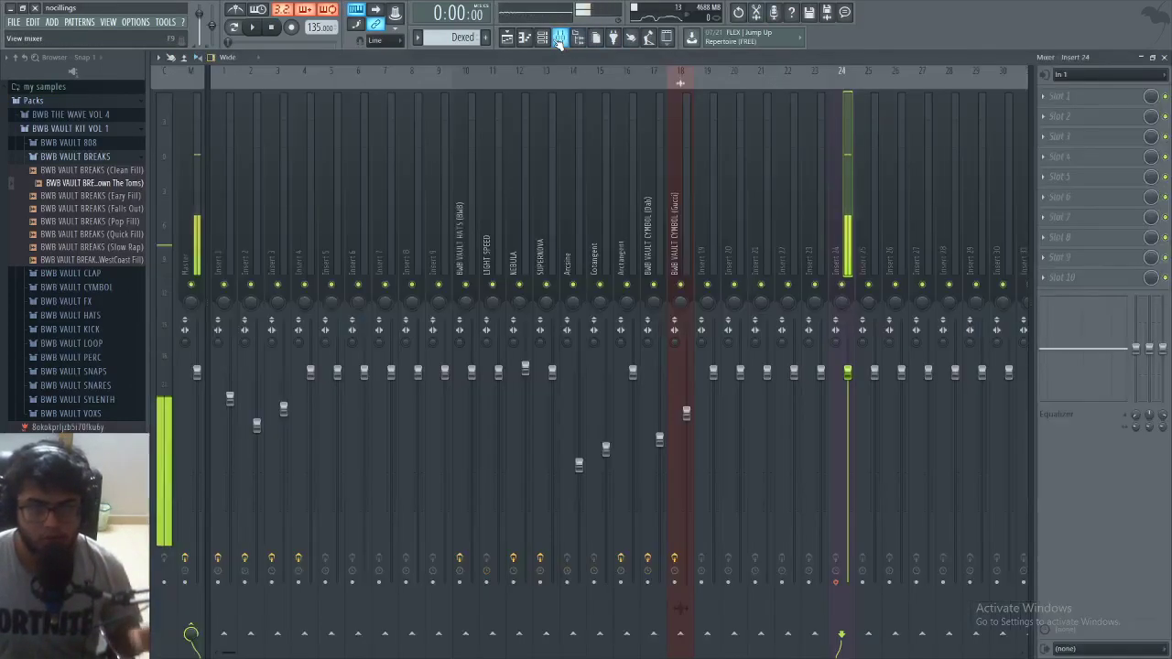
left_click(1164, 56)
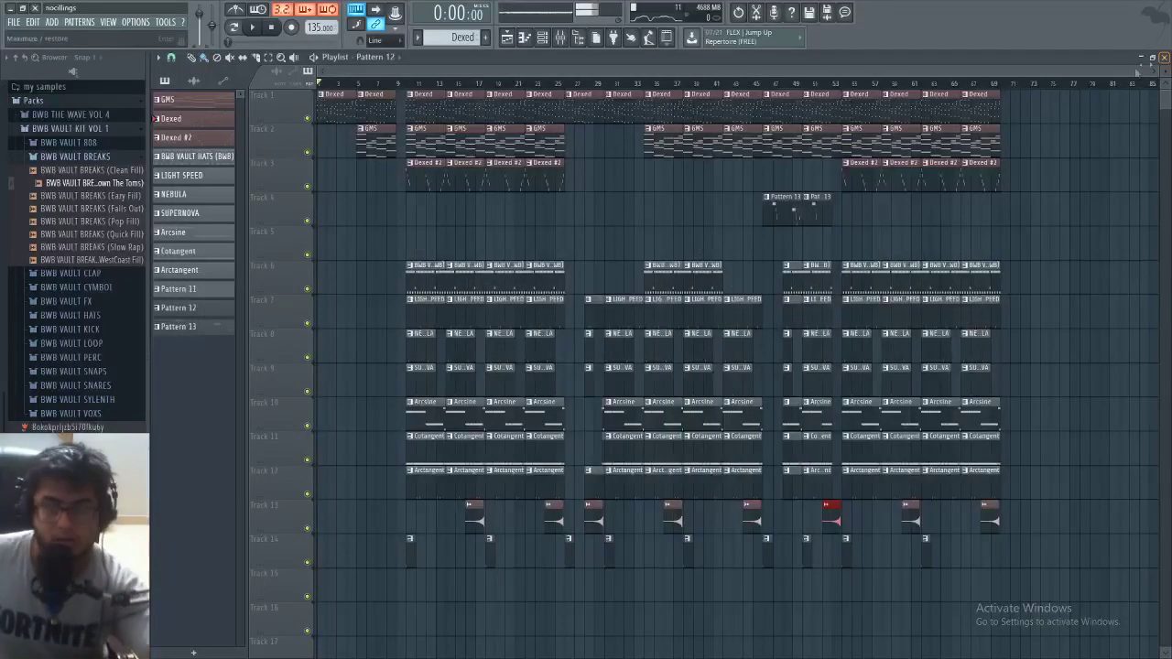
left_click(645, 88)
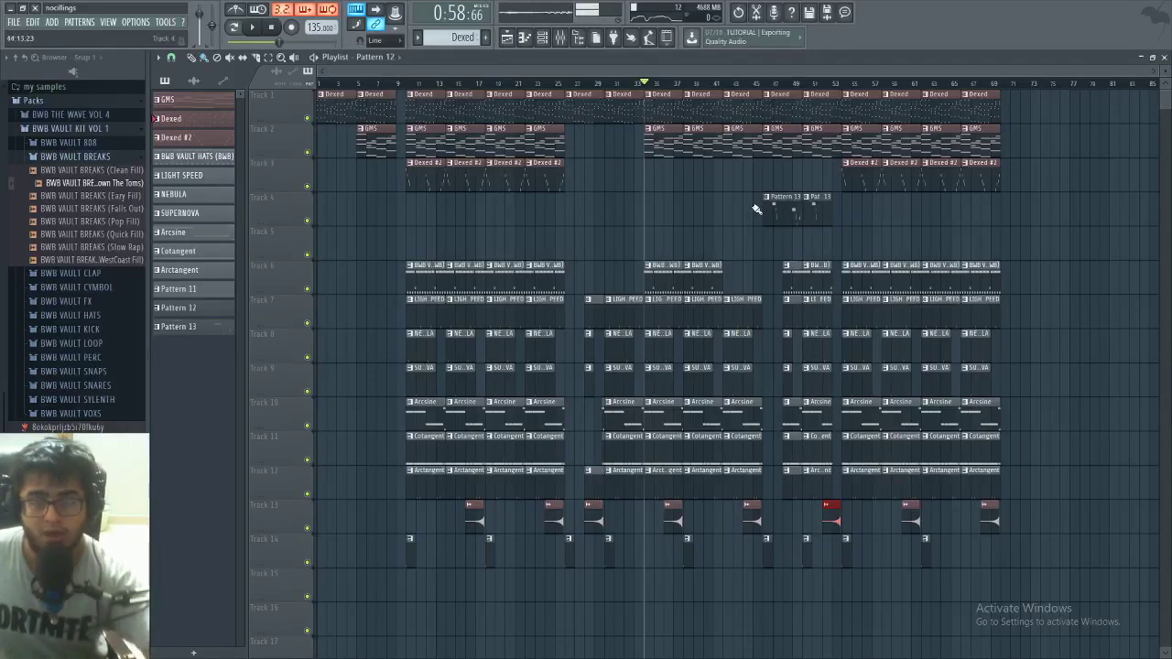
left_click(764, 88)
left_click(812, 88)
left_click_drag(762, 88, 841, 88)
left_click(665, 88)
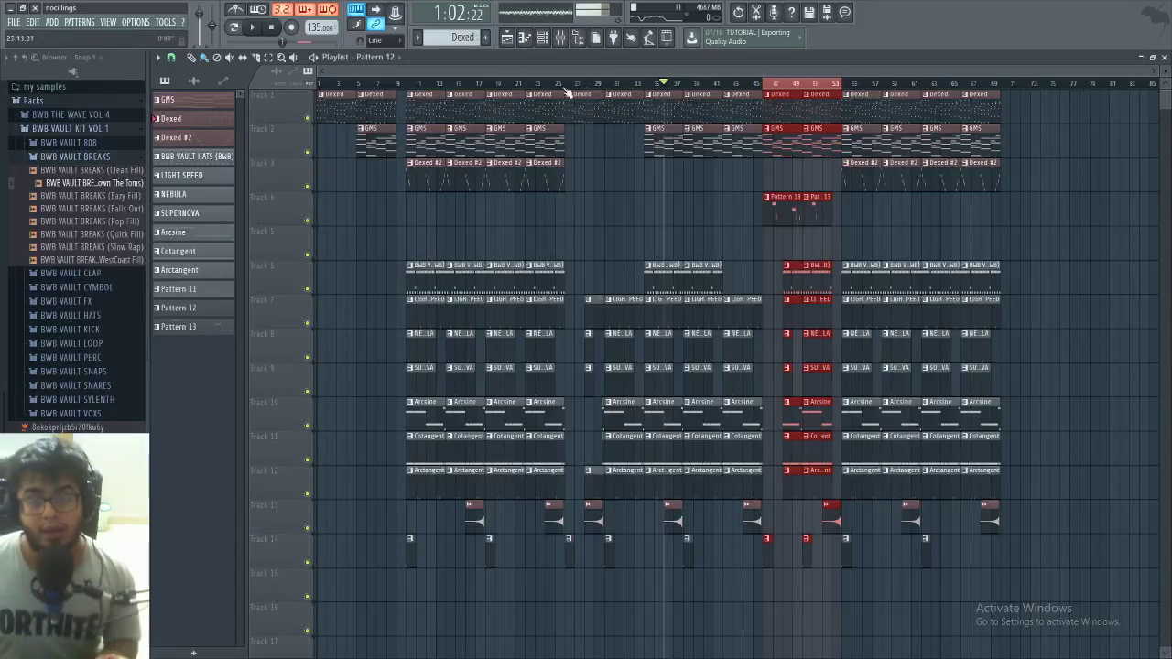
left_click_drag(565, 90, 653, 115)
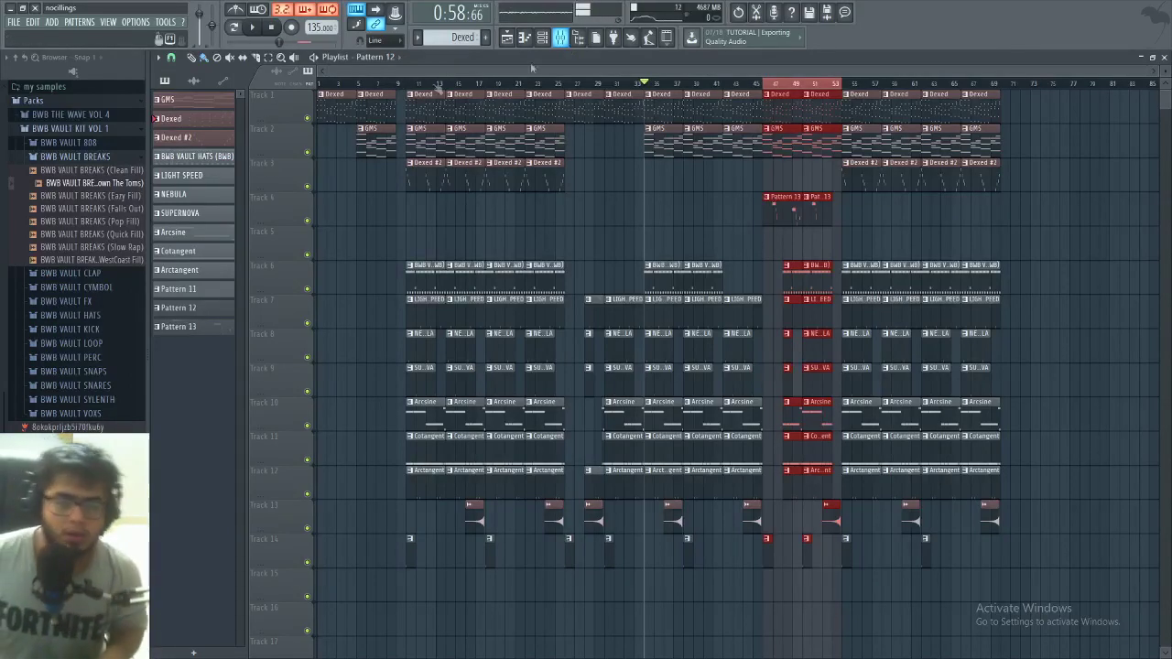
- Select bars 34 to 41 in the playlist and record a microphone audio take over them
left_click(636, 84)
left_click_drag(646, 84, 722, 84)
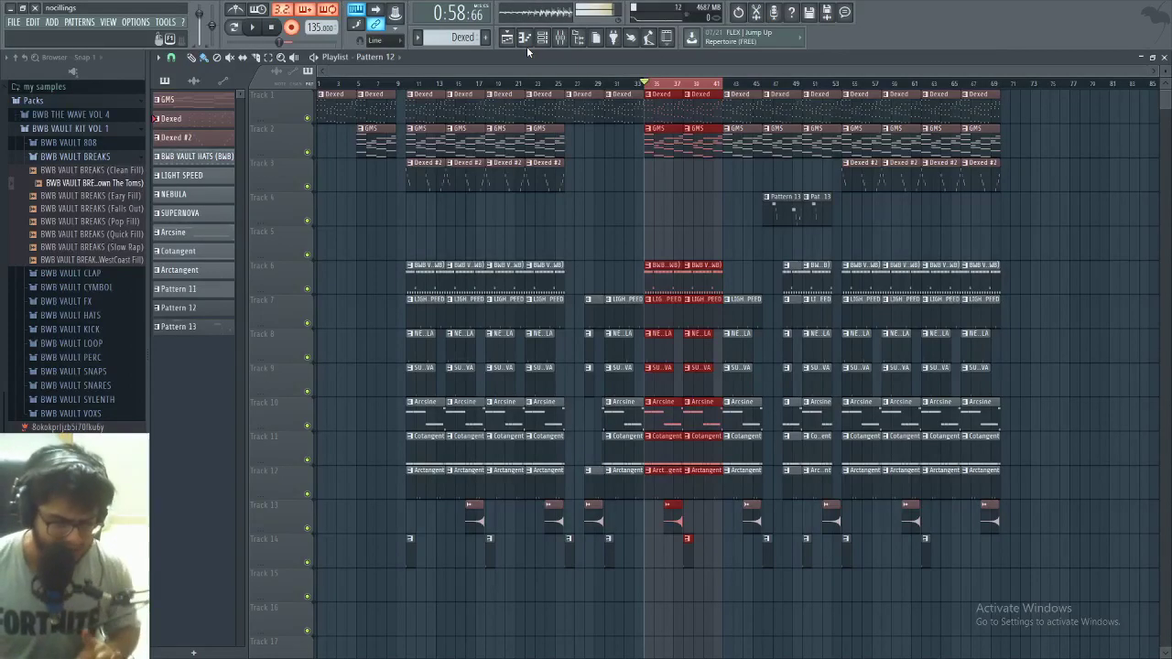
left_click(258, 28)
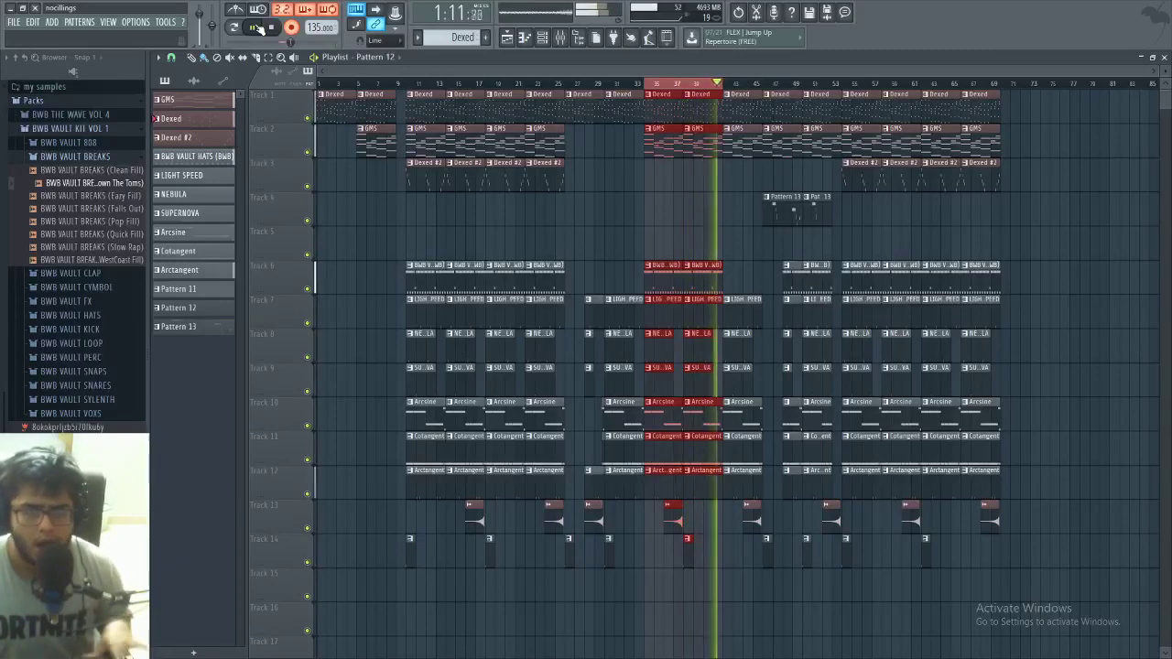
key("space")
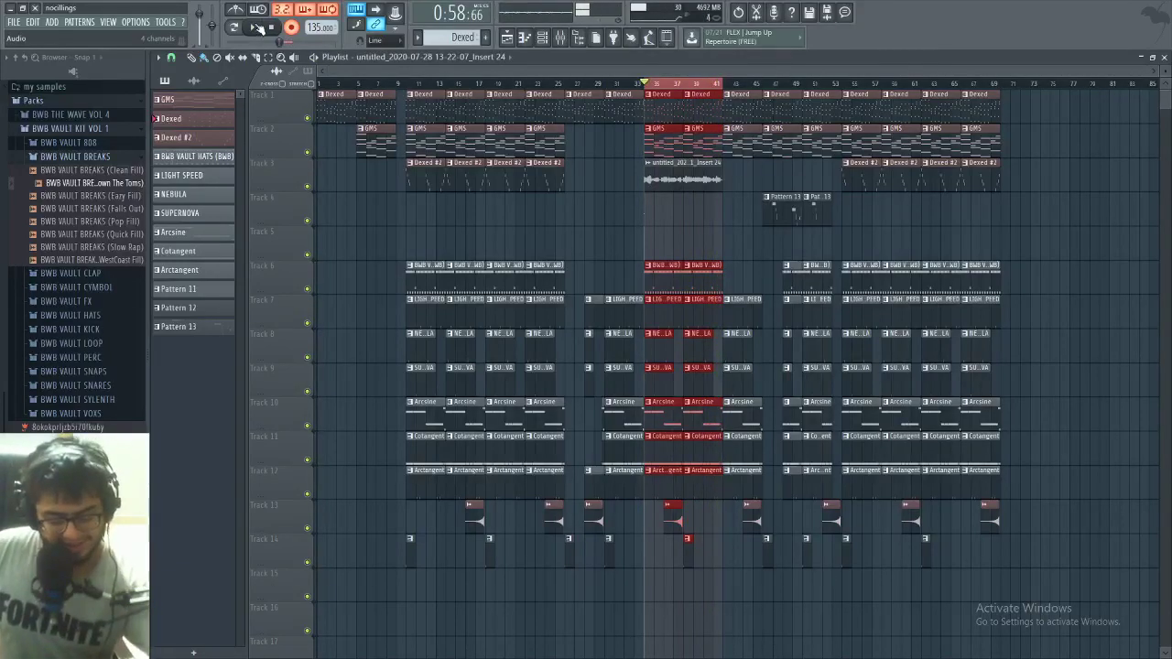
- Load the newly recorded audio take into the Slicex channel from its sample waveform, then close the sample's settings
scroll(670, 194, "up", 5)
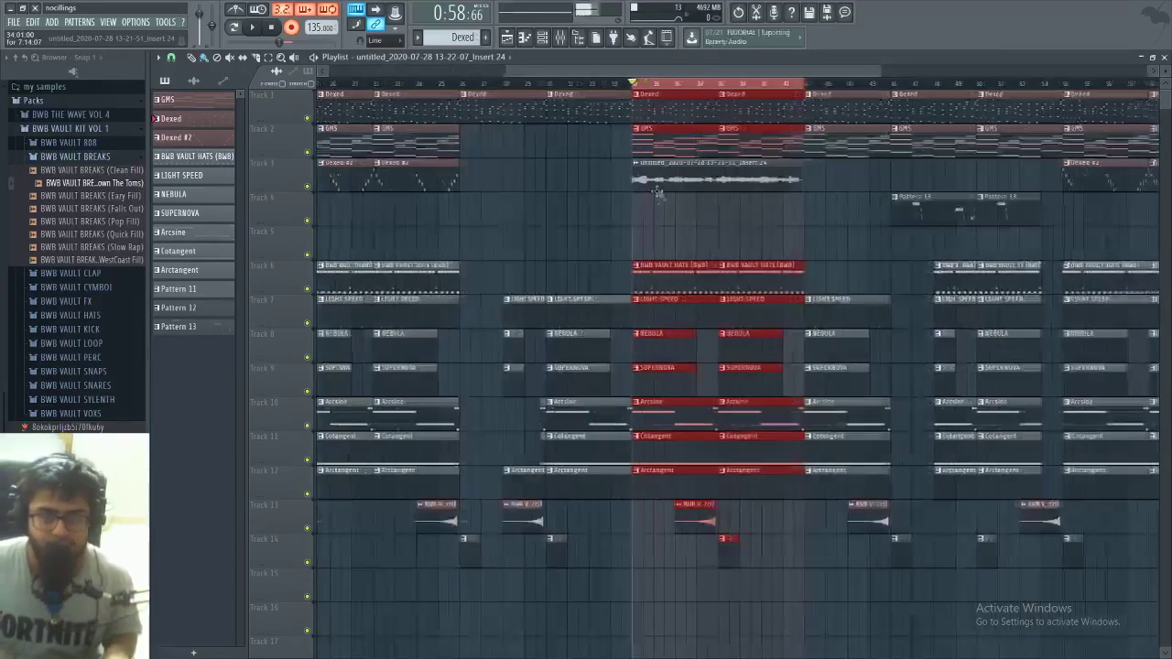
left_click(542, 37)
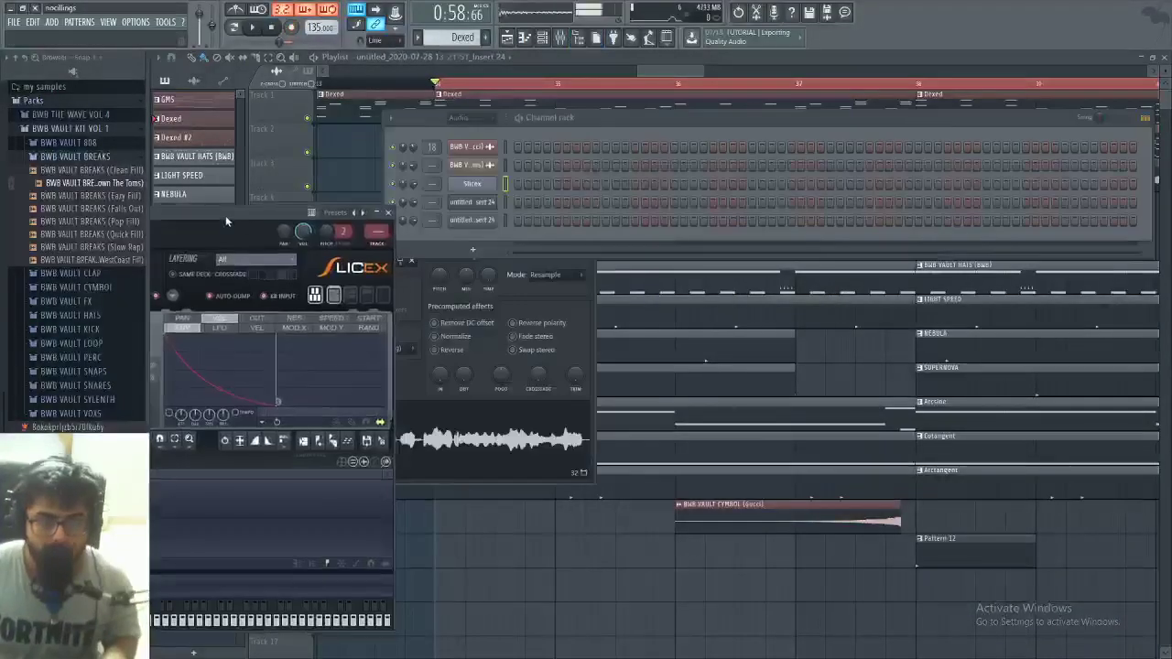
left_click(485, 207)
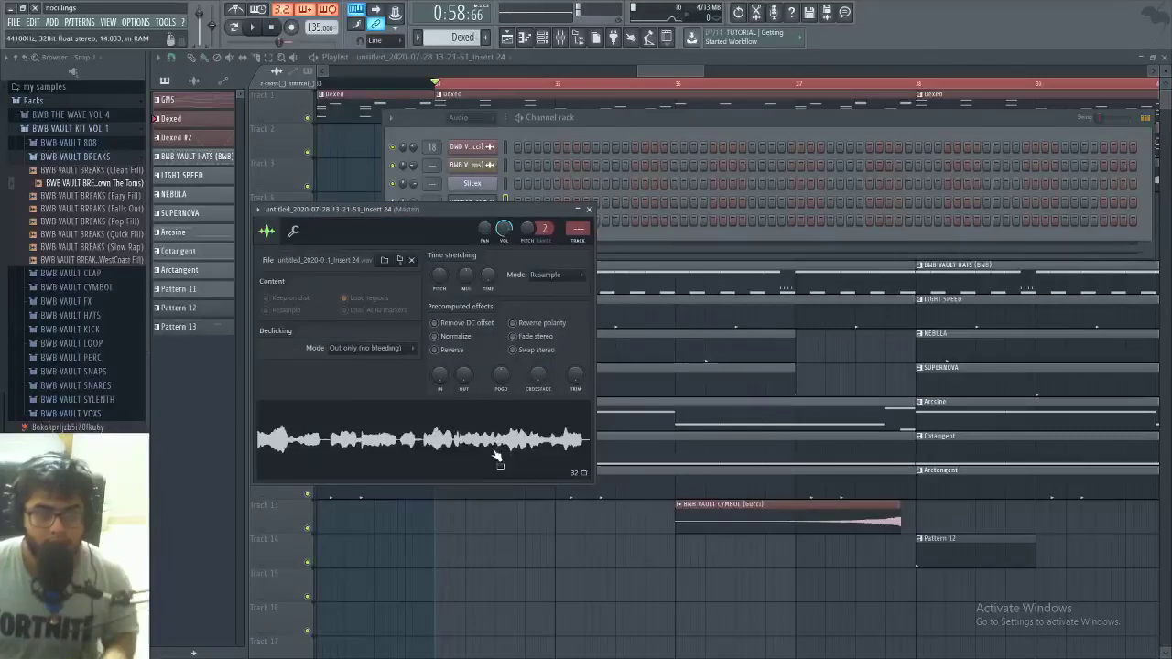
left_click(589, 209)
left_click(492, 203)
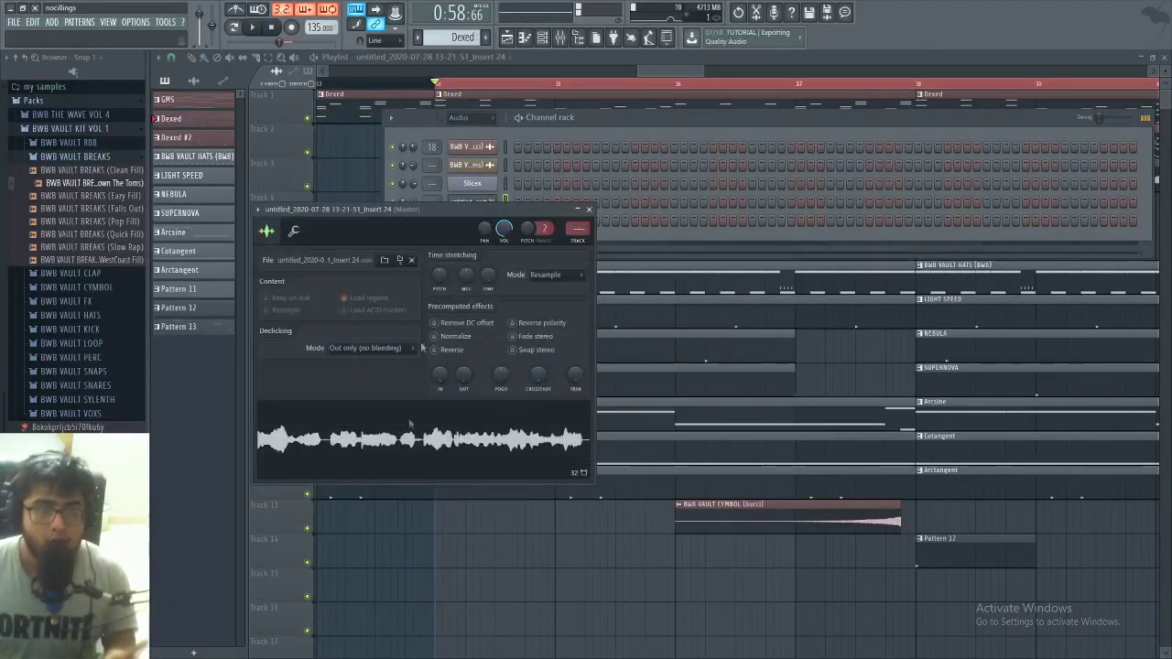
left_click_drag(413, 473, 462, 203)
left_click(470, 204)
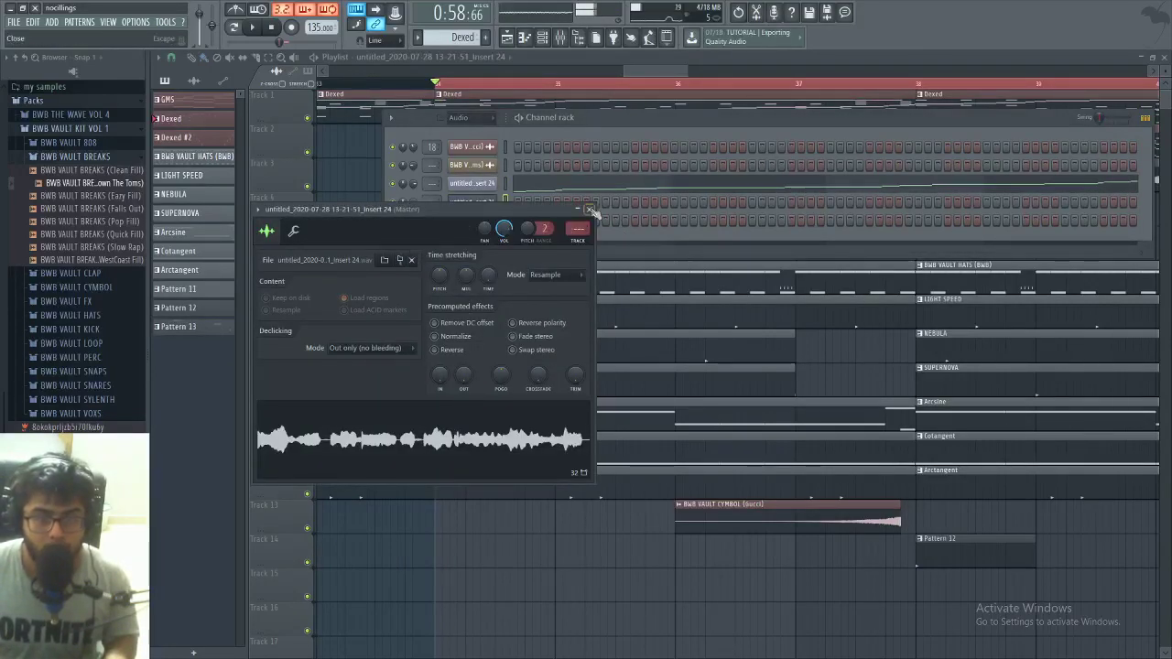
left_click(589, 209)
- Rename the Slicex channel "slice x" and route it to mixer Insert 5
left_click(469, 183)
right_click(469, 183)
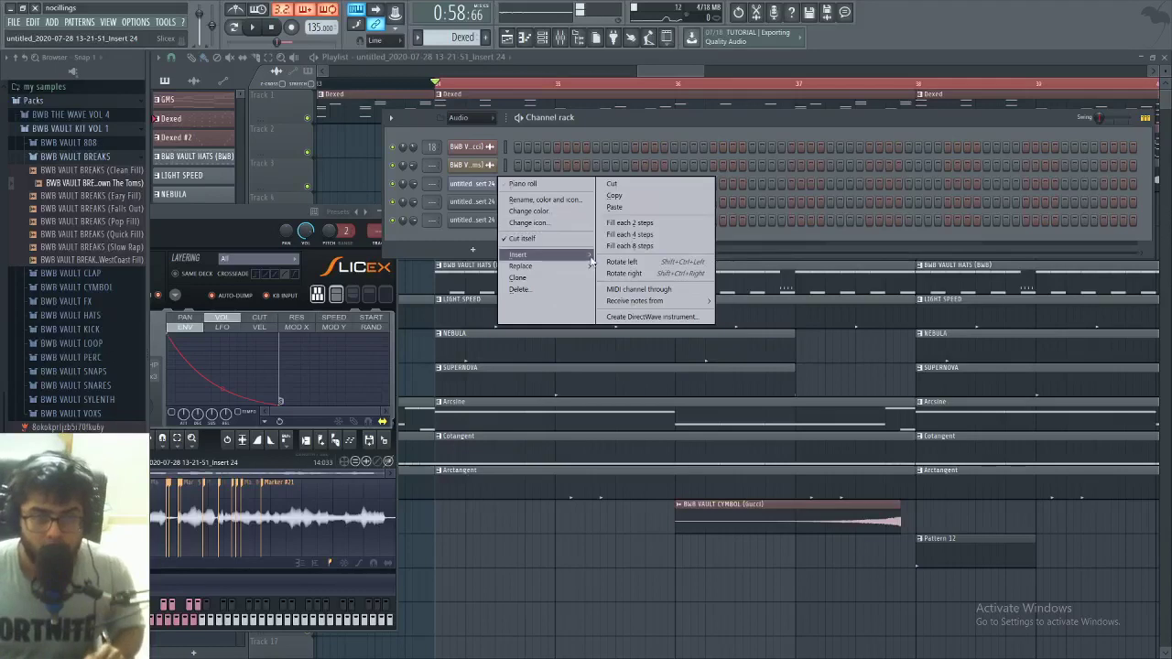
left_click(568, 198)
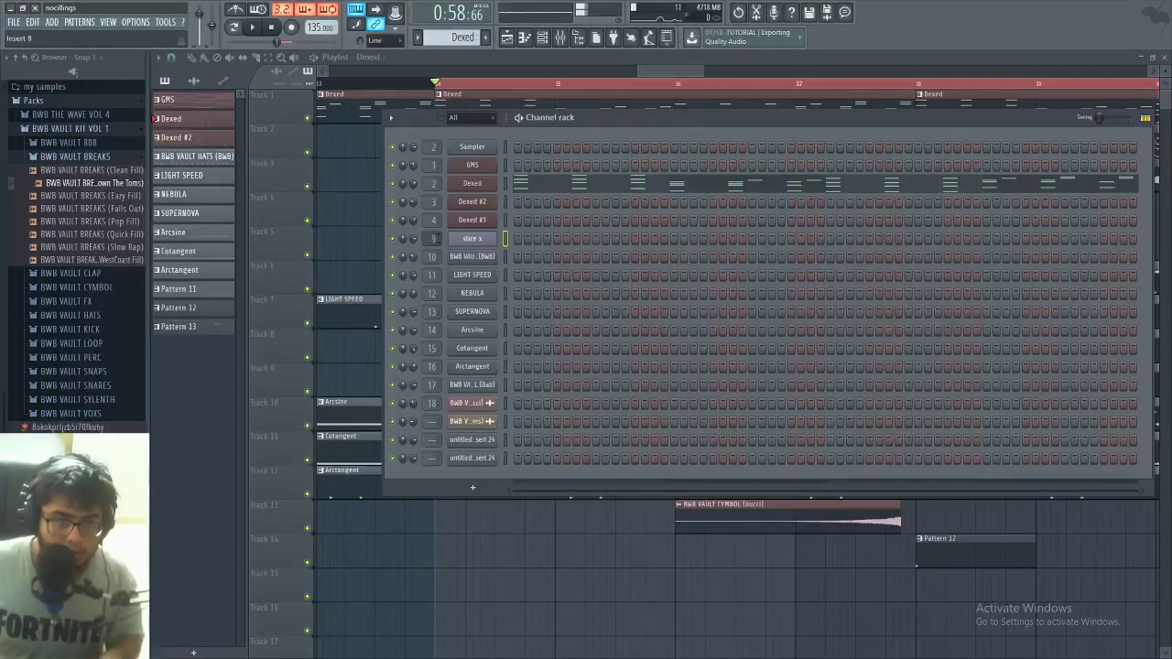
- Slice the recorded take in Slicex with Medium grid-slicing
left_click(471, 238)
left_click(774, 348)
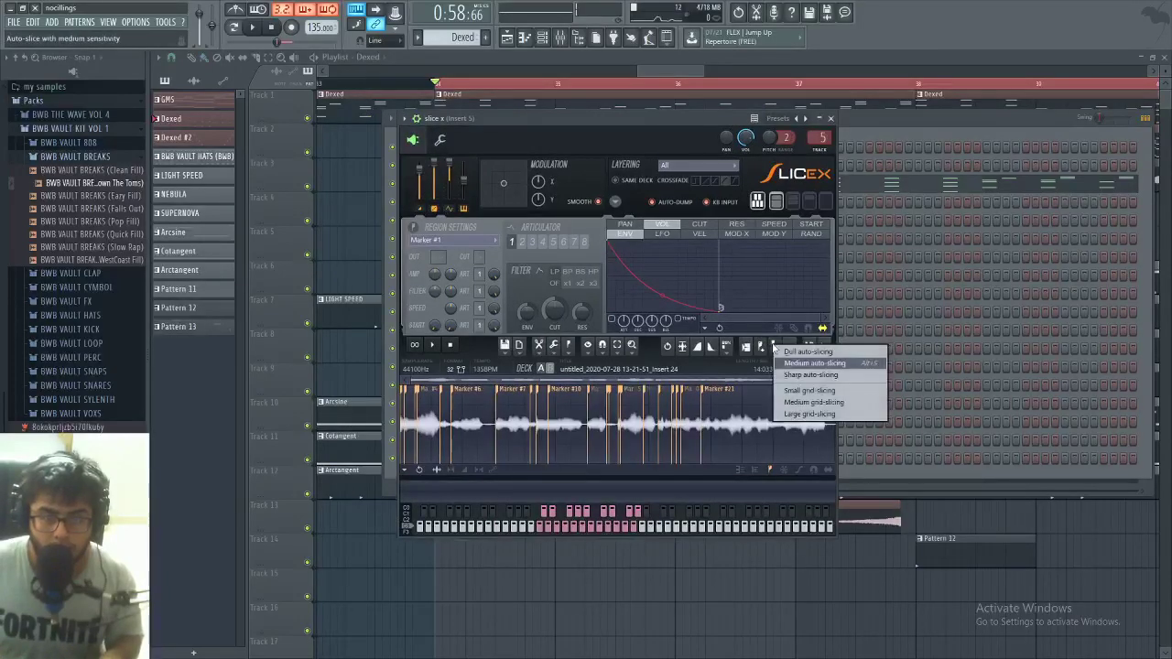
right_click(813, 397)
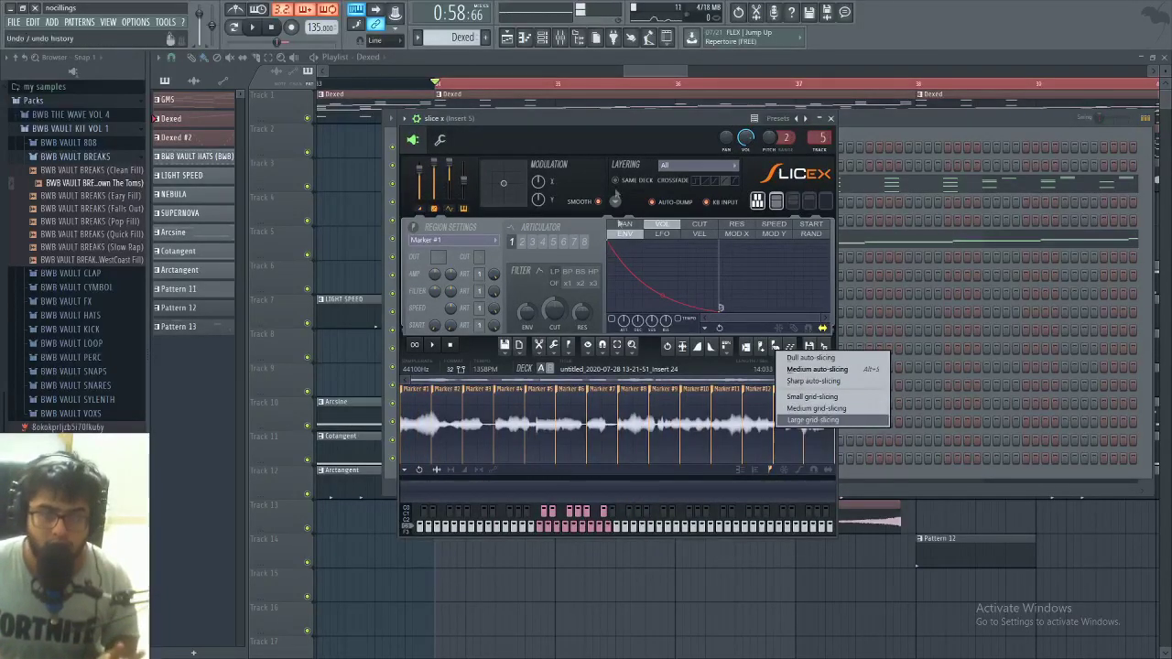
left_click(815, 409)
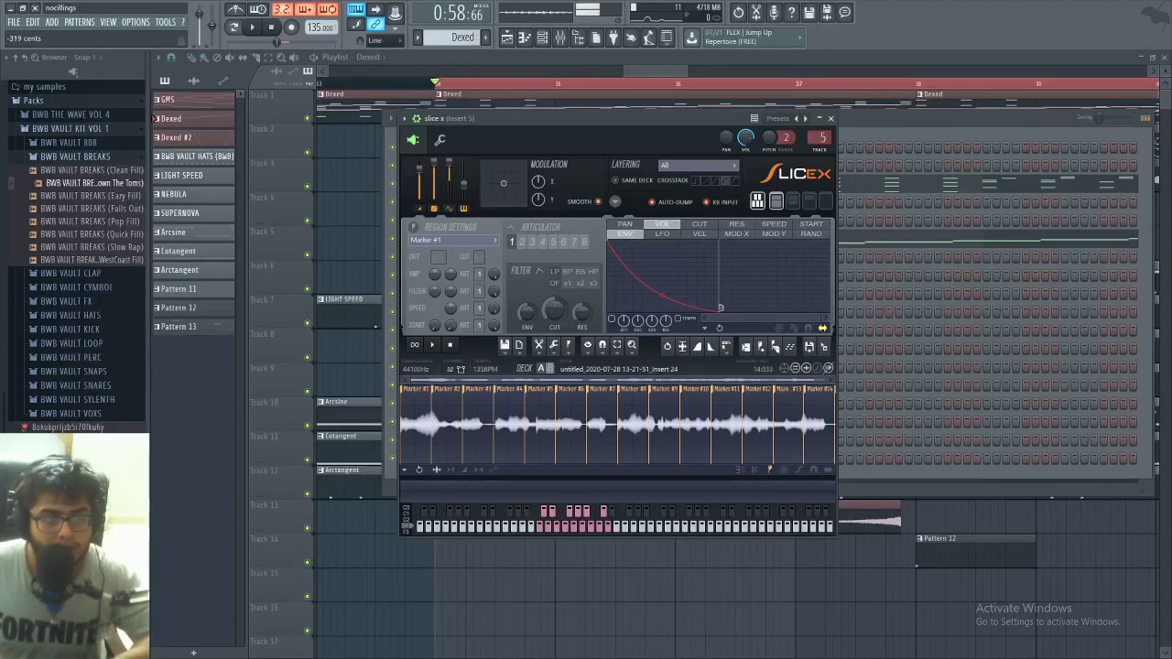
- Clear the dumped slice notes from the slice x channel and turn off Auto-dump in Slicex
left_click(831, 118)
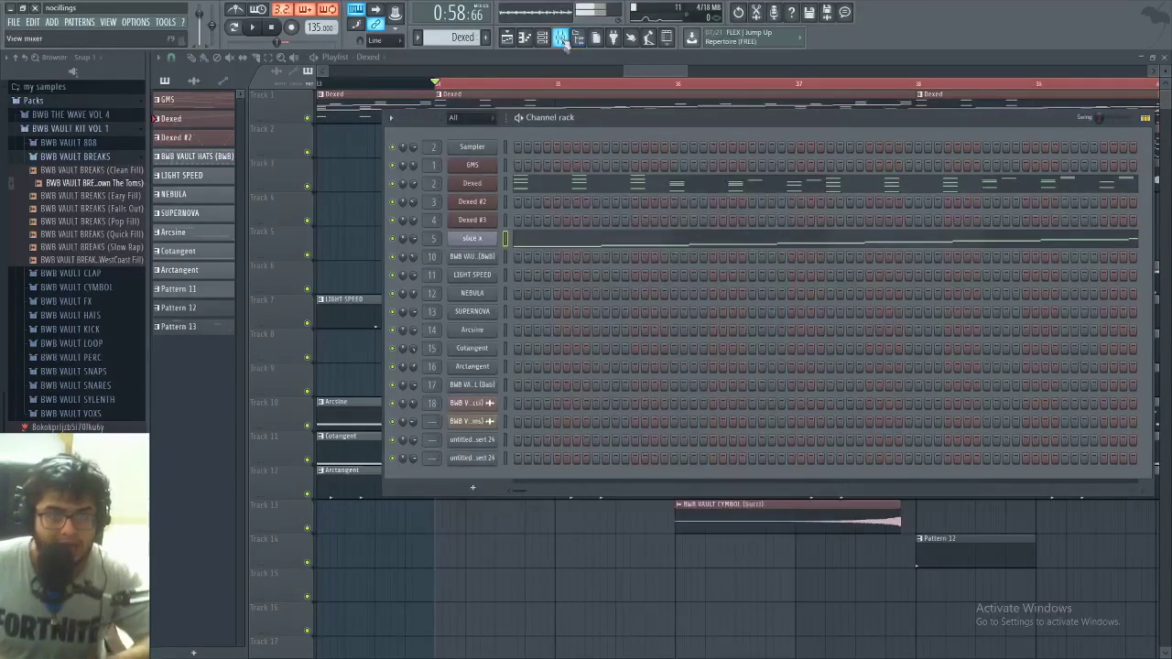
right_click(486, 238)
left_click(484, 240)
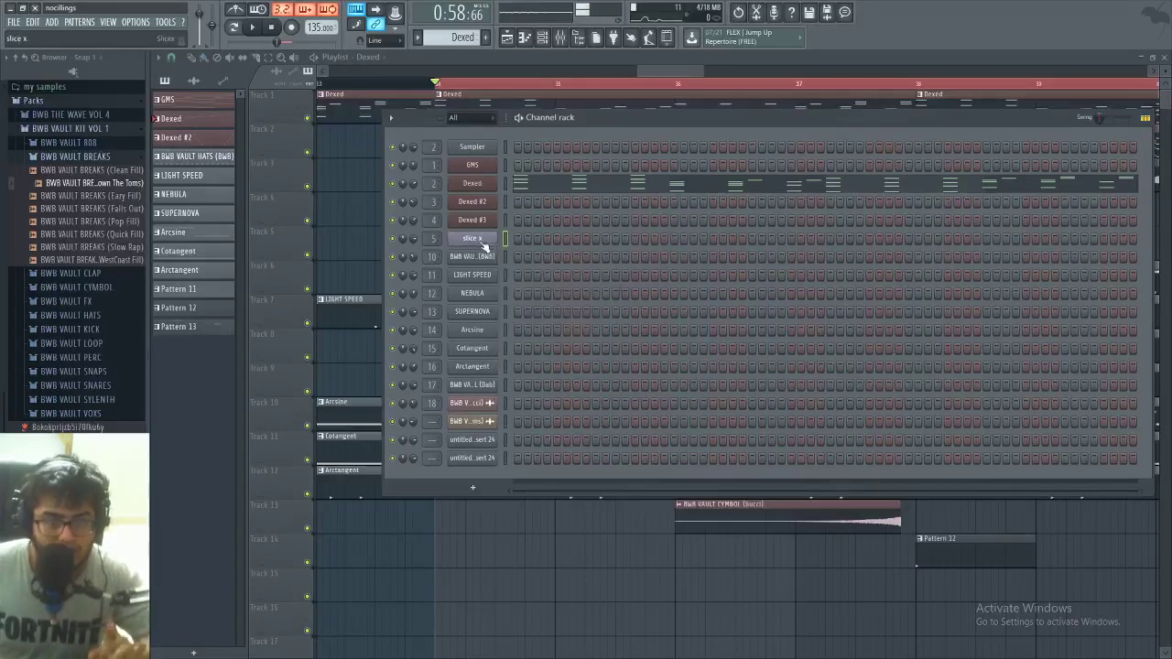
left_click(484, 240)
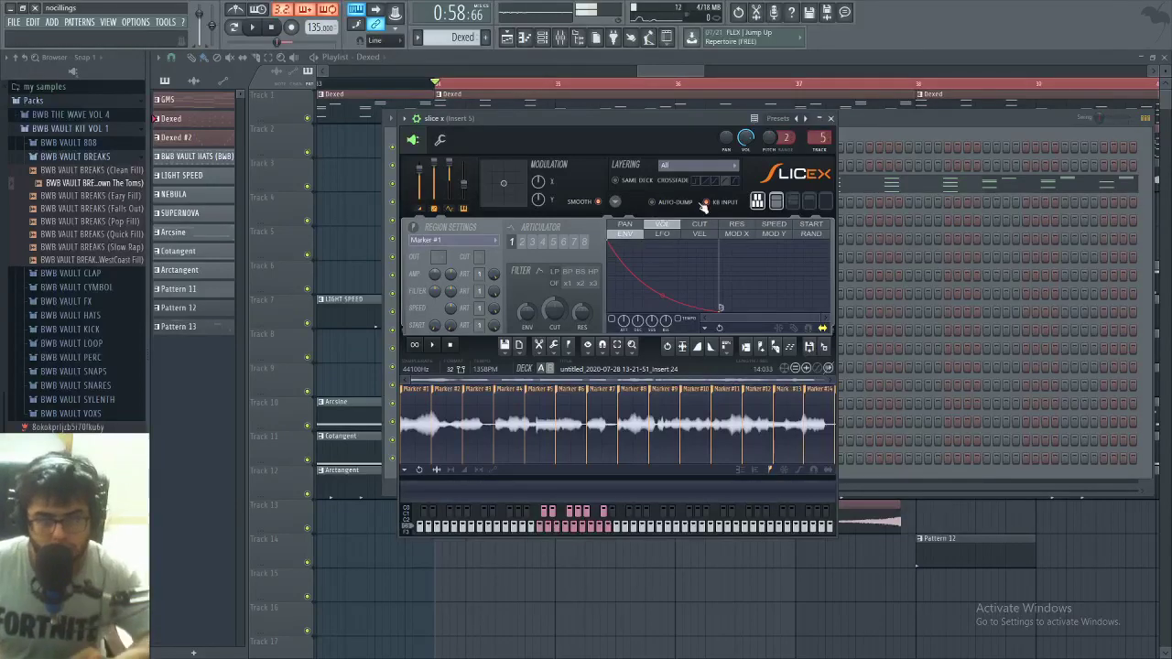
left_click(831, 118)
- Load Auto-Tune Evo VST from the plugin database into effect slot 1 of mixer Insert 5
left_click(560, 38)
left_click(1043, 97)
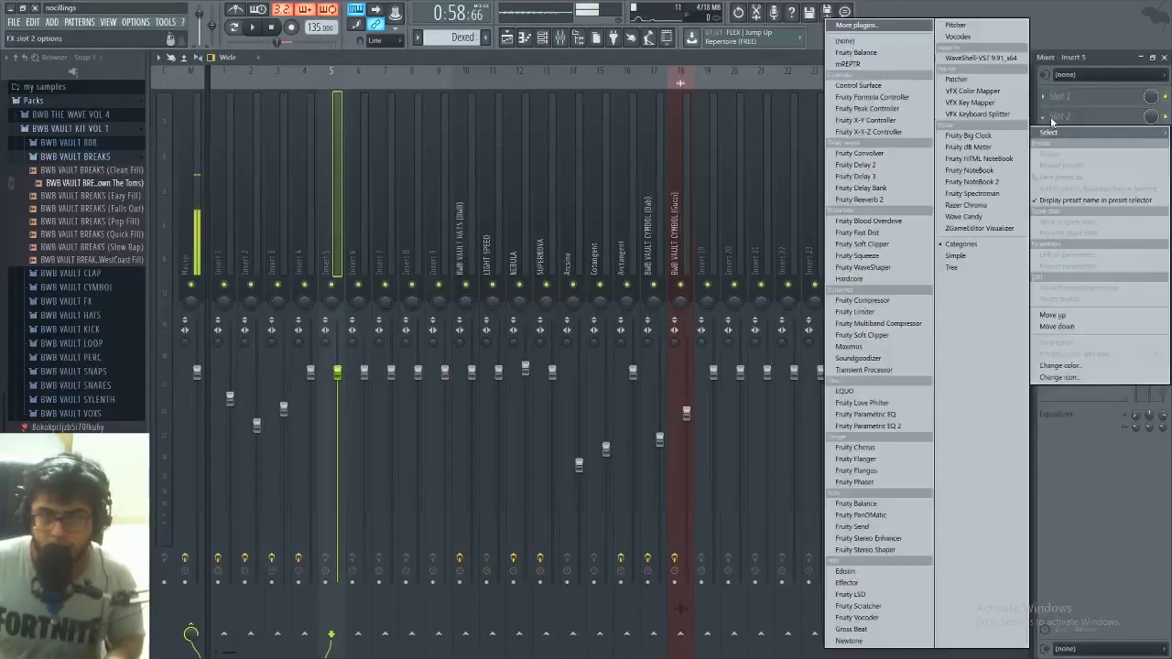
left_click(103, 77)
left_click(104, 81)
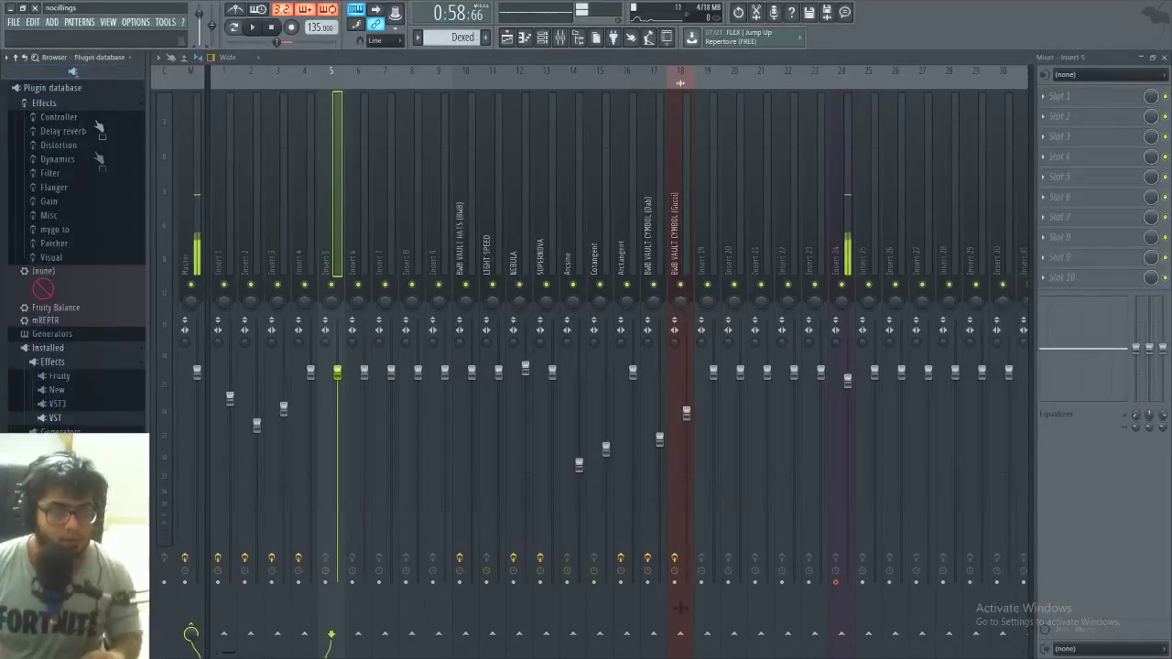
left_click(90, 421)
left_click_drag(89, 429, 1132, 101)
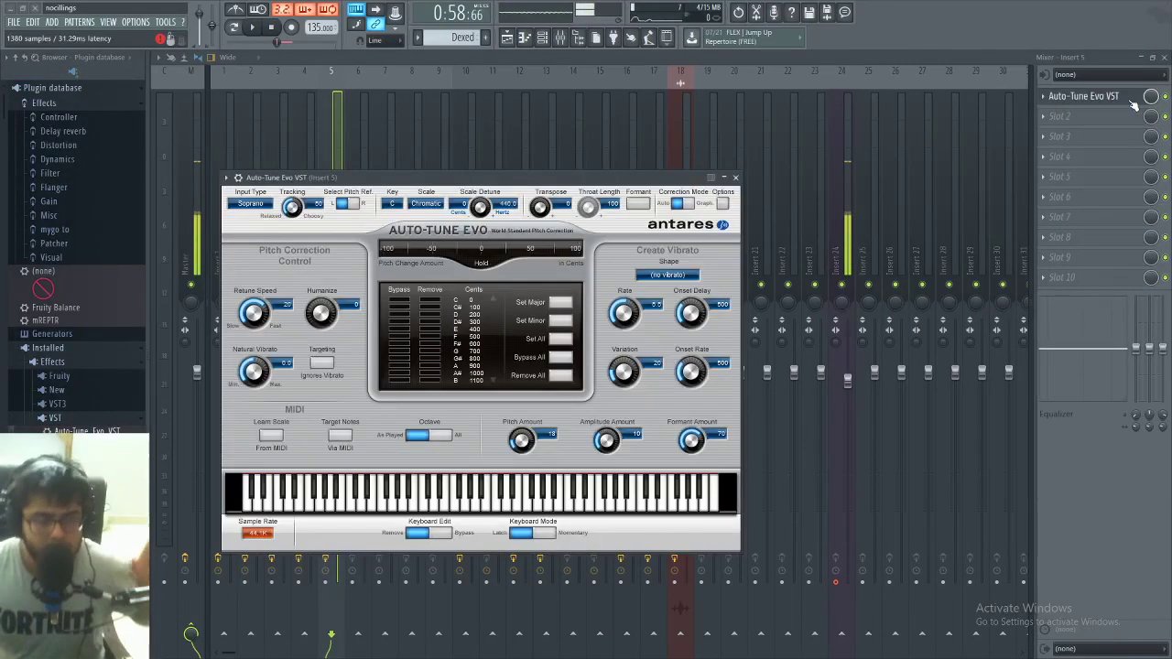
- Add Pitcher in effect slot 2 of Insert 5 and disable that slot
left_click(1088, 116)
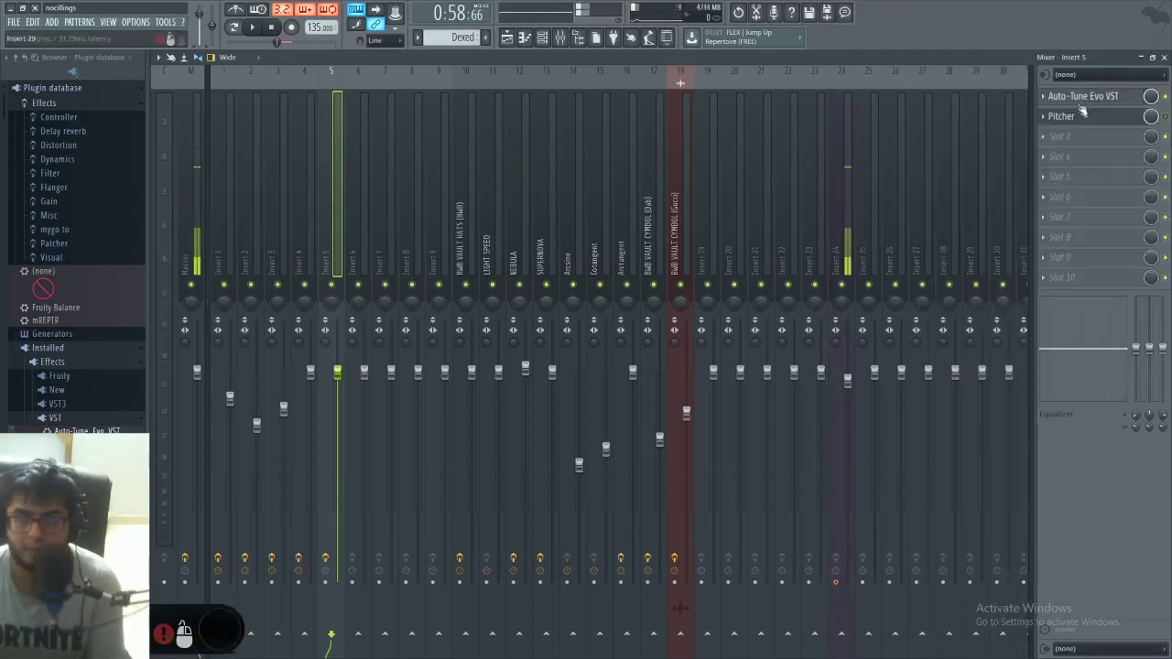
scroll(1085, 123, "up", 1)
left_click_drag(1093, 116, 1093, 96)
- Add Fruity Chorus in effect slot 3 and lower its mix level to about 91%
left_click(1067, 136)
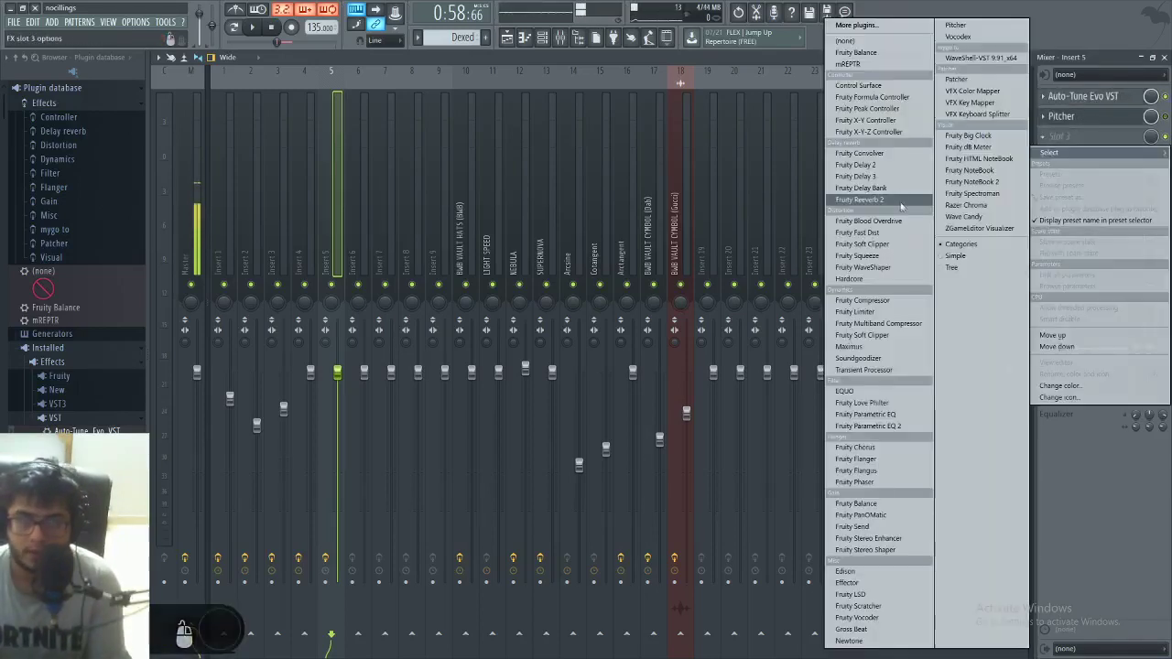
left_click(874, 455)
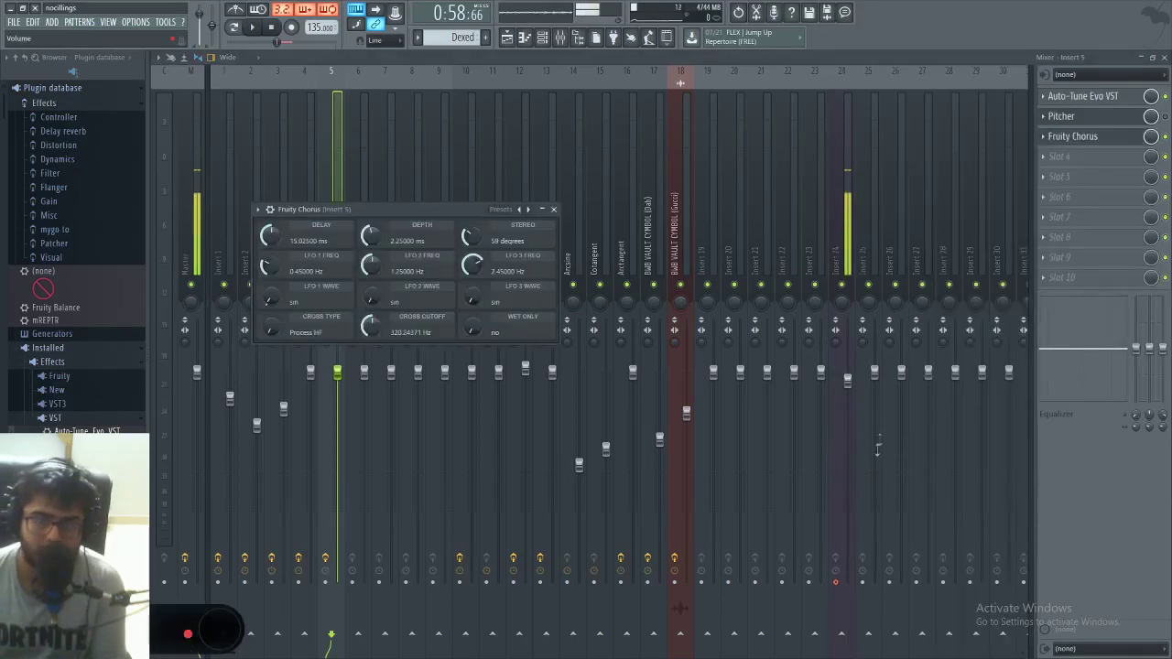
left_click_drag(1150, 138, 1151, 148)
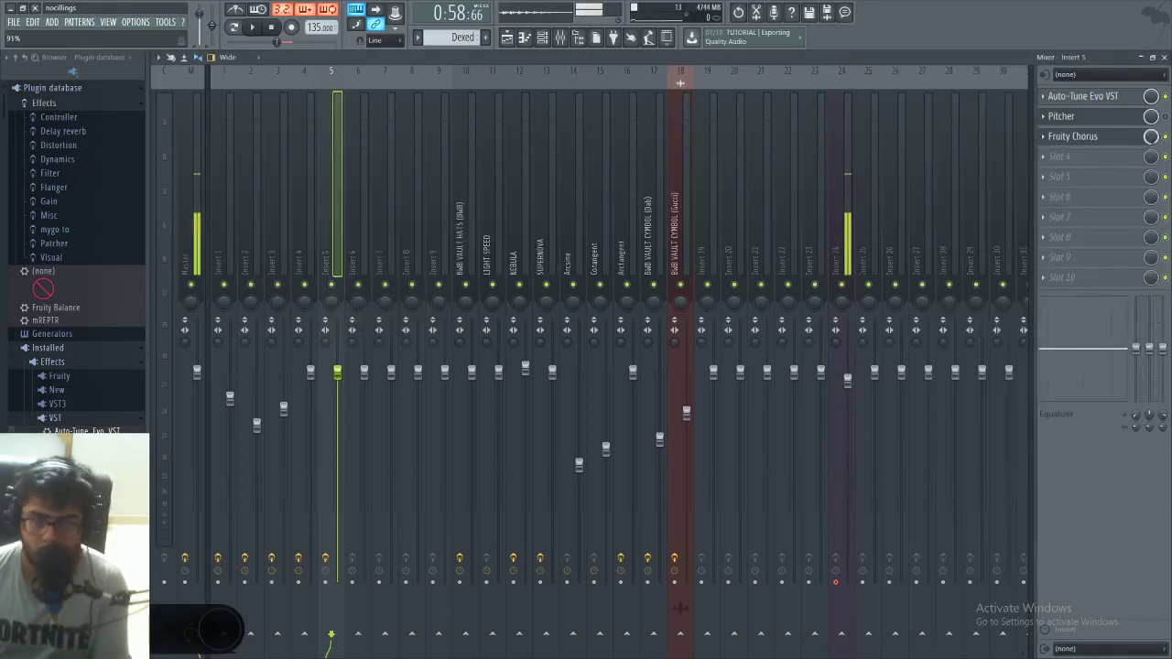
- Add Fruity Reeverb 2 in effect slot 4 and adjust its wet level
left_click(1060, 156)
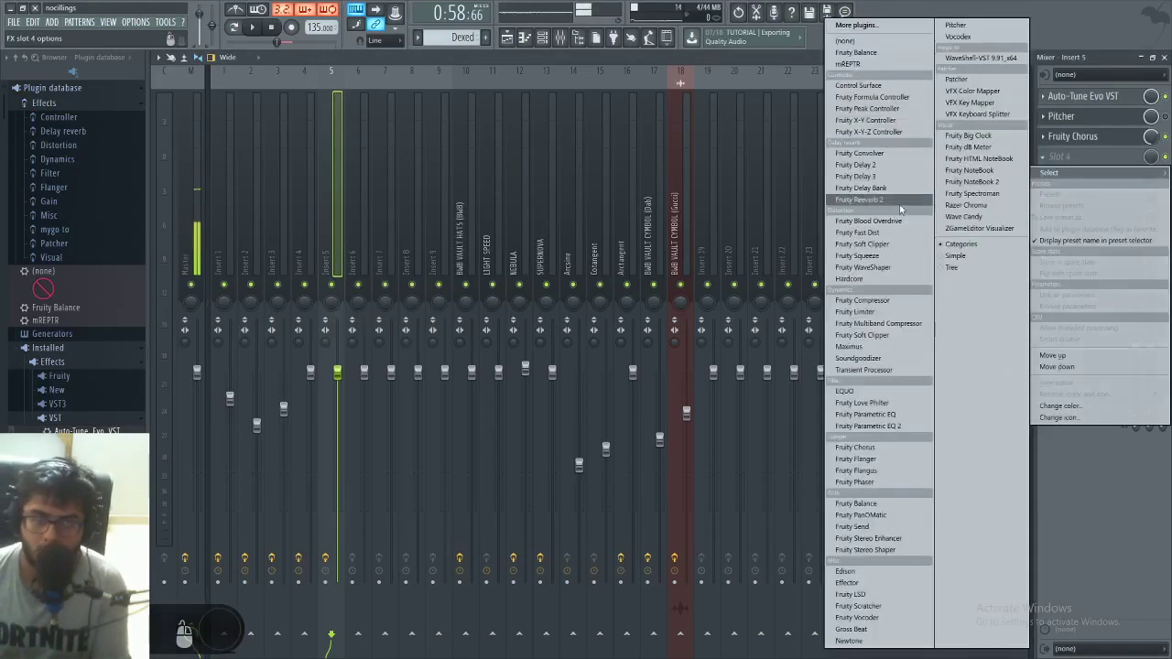
left_click(879, 206)
left_click_drag(549, 266, 550, 253)
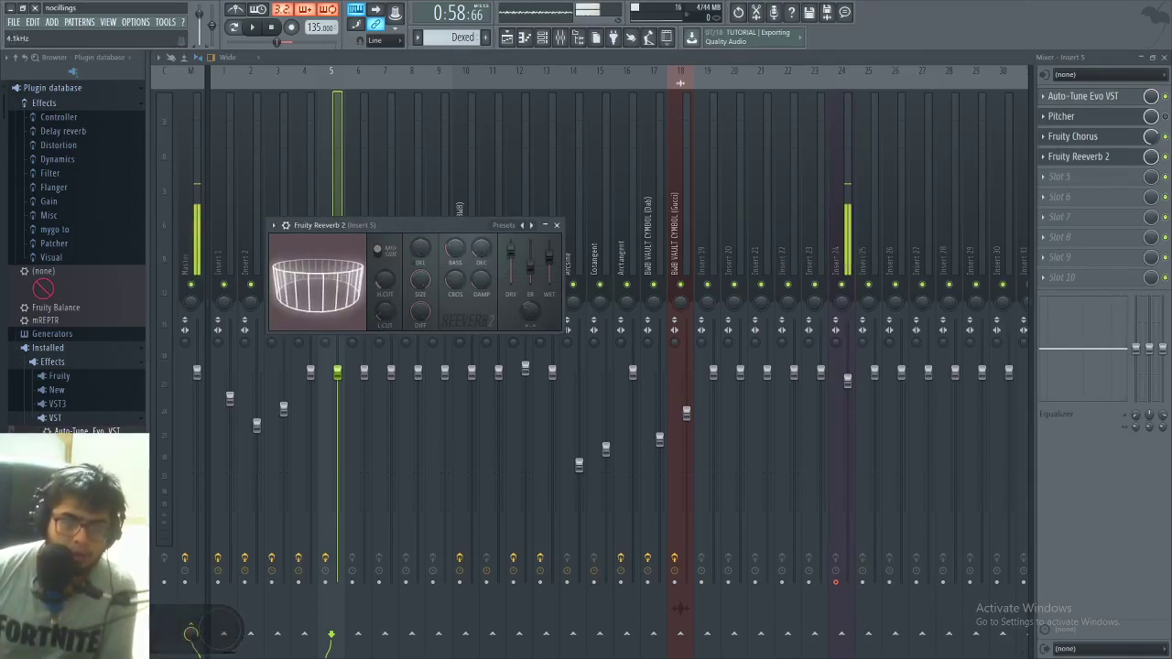
left_click(556, 225)
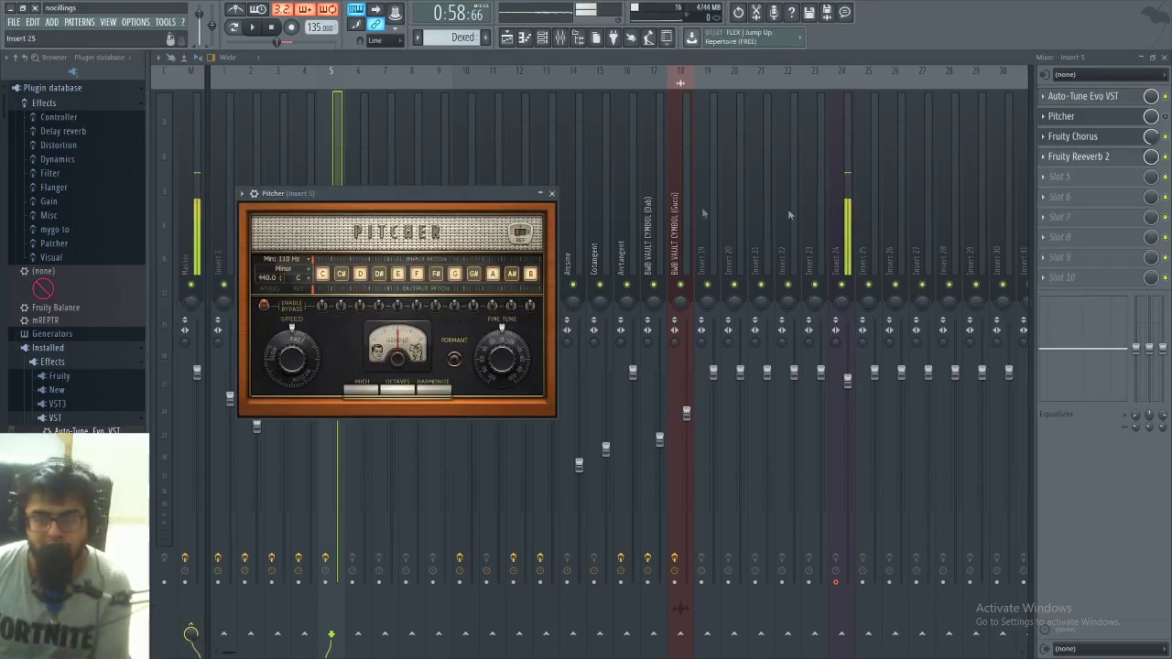
- Add Fruity Delay 2 in effect slot 5 with ping pong feedback, and close the open effect windows
left_click(1059, 177)
left_click(867, 173)
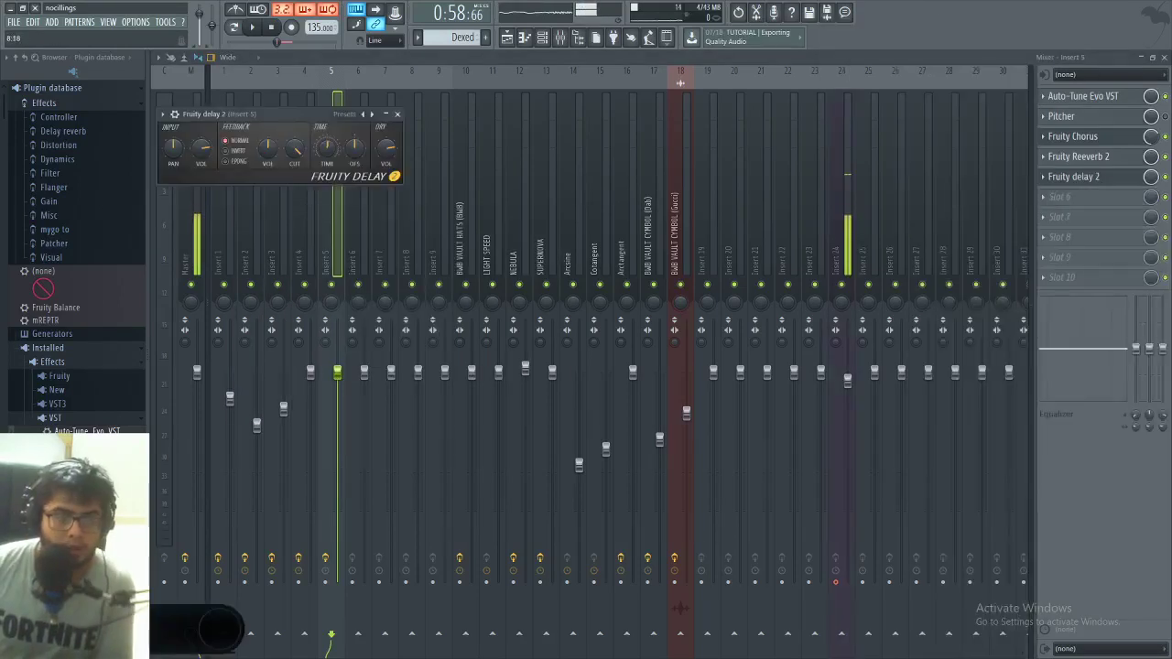
left_click(225, 162)
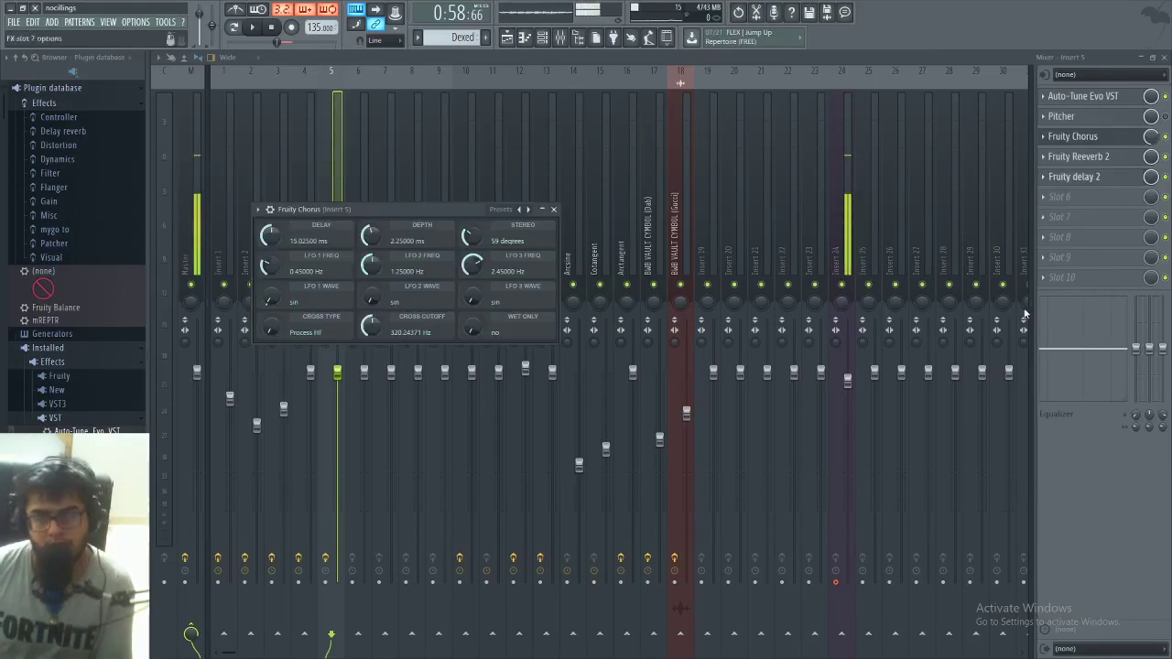
left_click(553, 209)
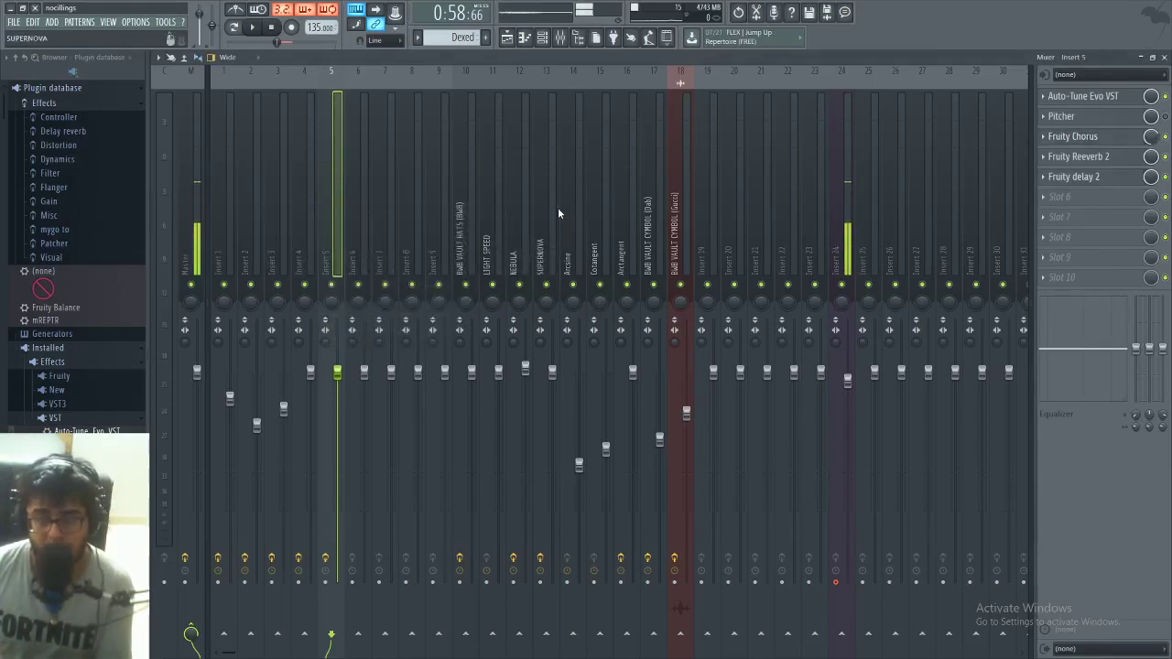
- Roll off the vocal's low frequencies with a high-pass band in Fruity Parametric EQ 2 in slot 6
left_click_drag(230, 229, 264, 229)
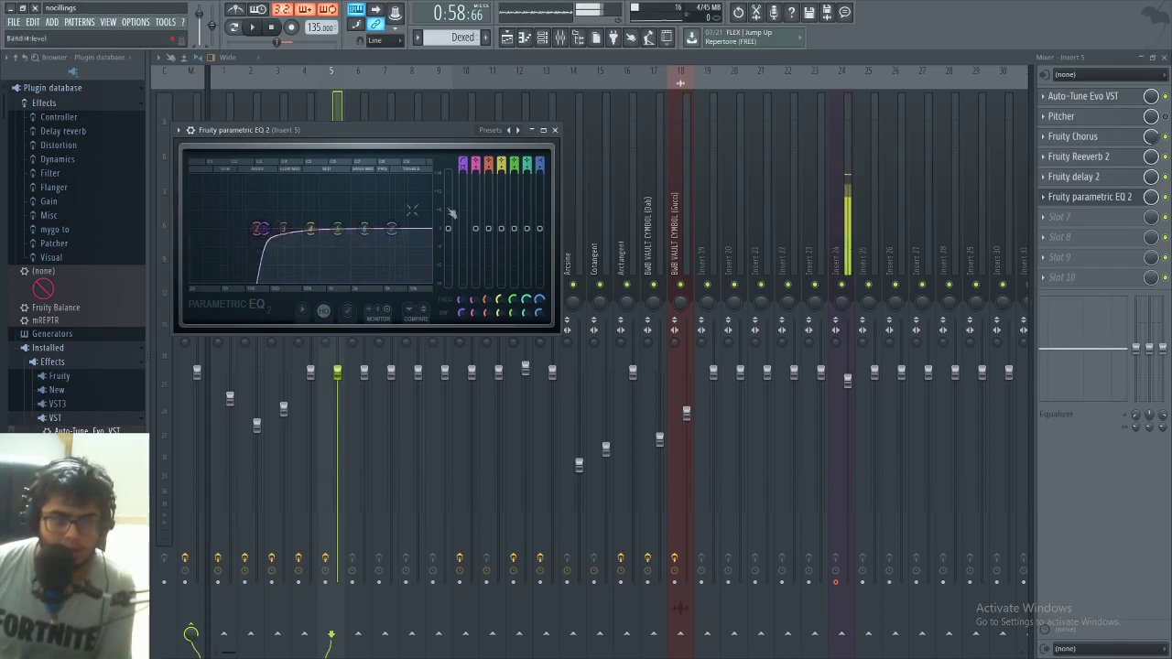
- Configure Auto-Tune Evo on Insert 5 with key C, Minor scale, Instrument input type, retune speed 0 and humanize 100
left_click(1083, 95)
left_click(425, 203)
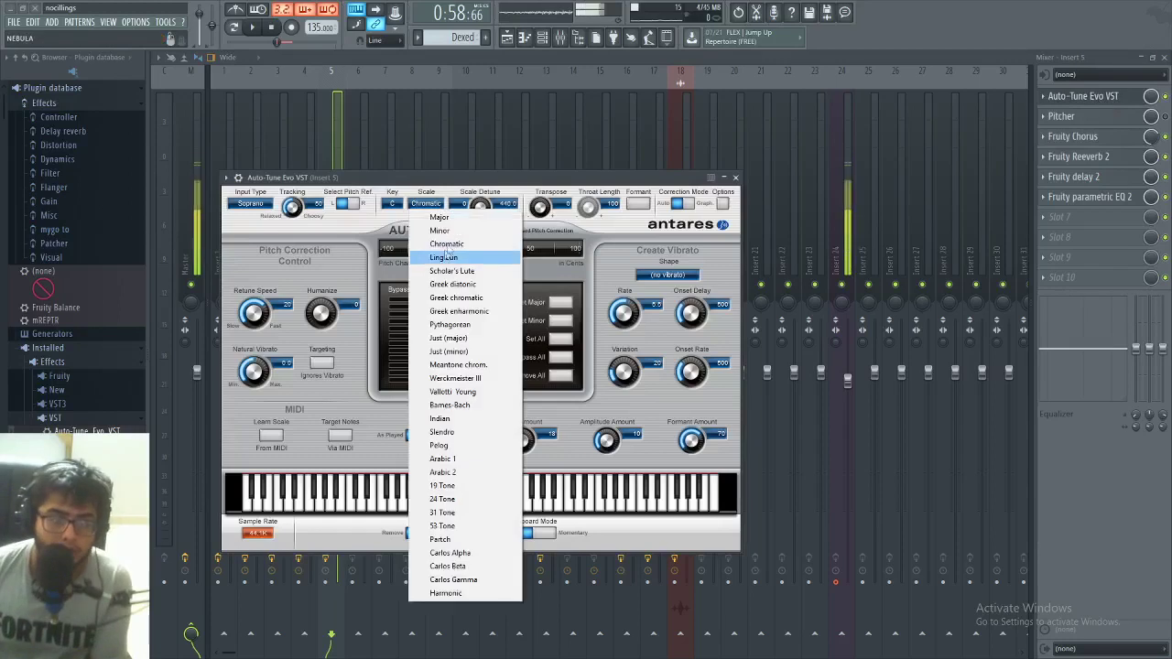
left_click(440, 231)
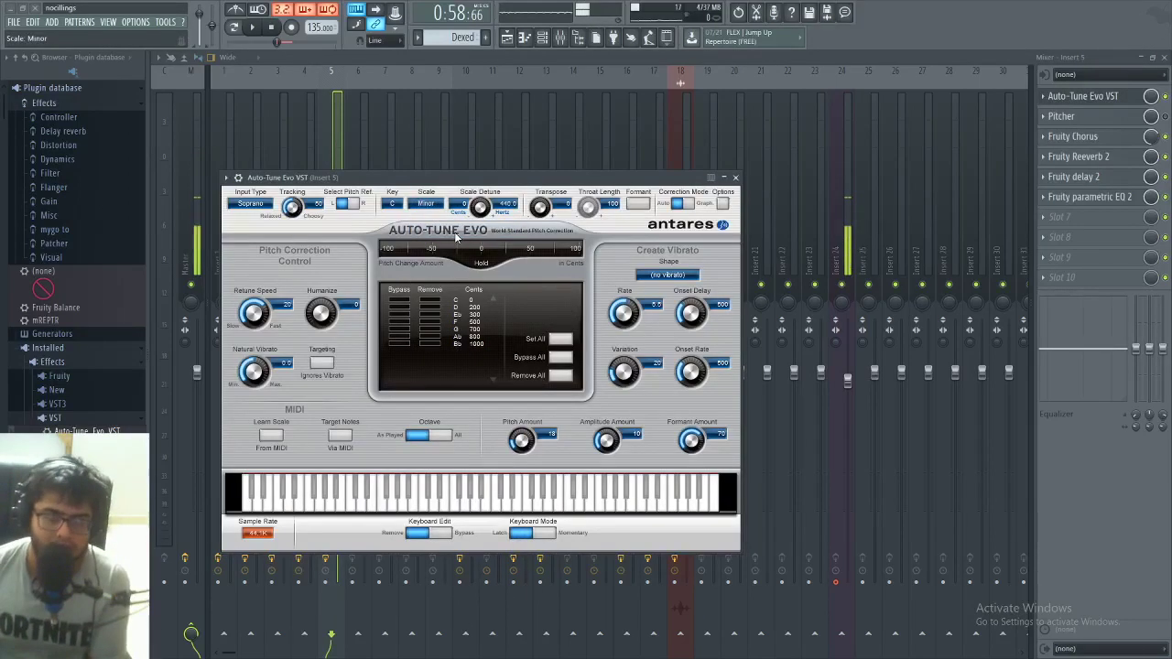
left_click(400, 205)
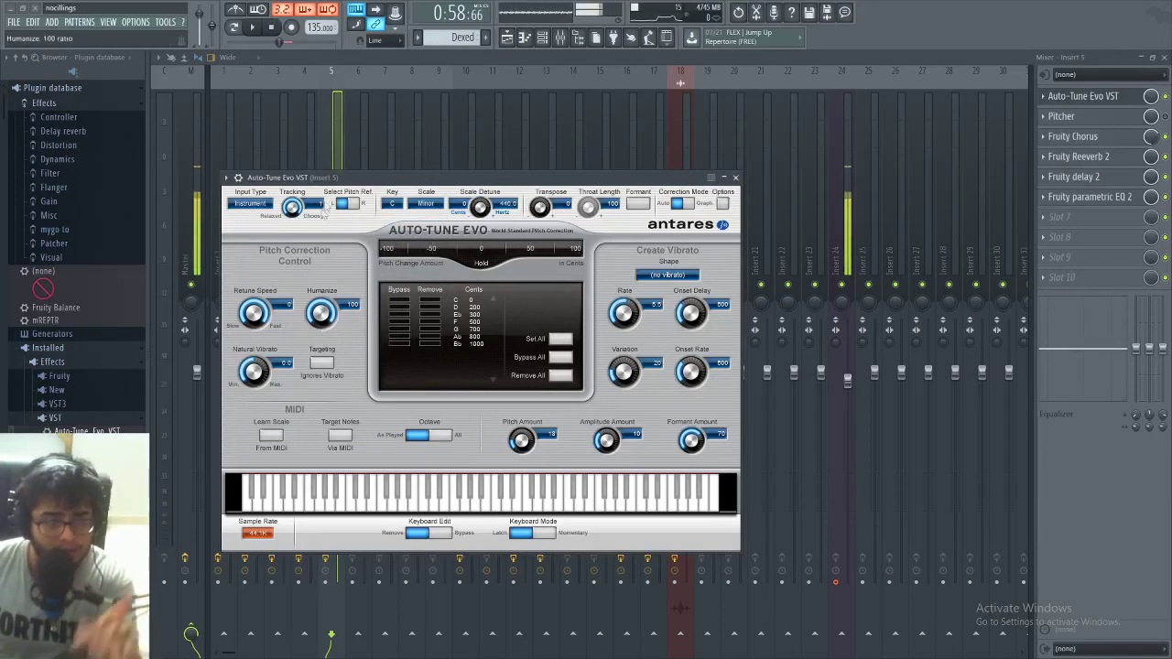
left_click(267, 207)
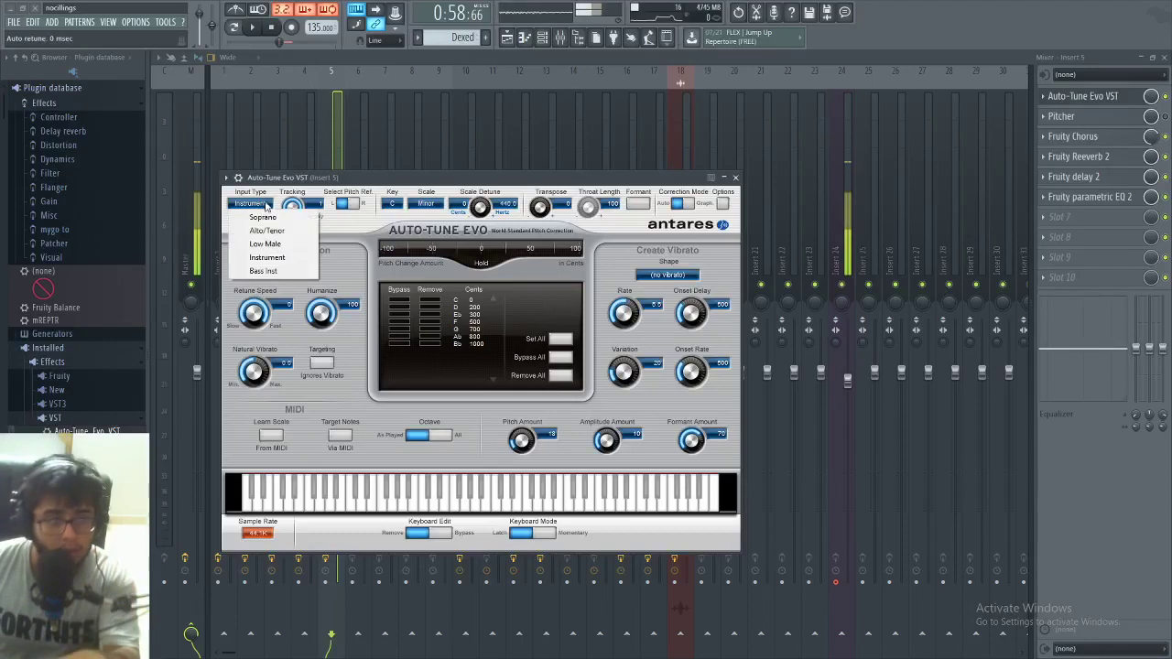
left_click(279, 257)
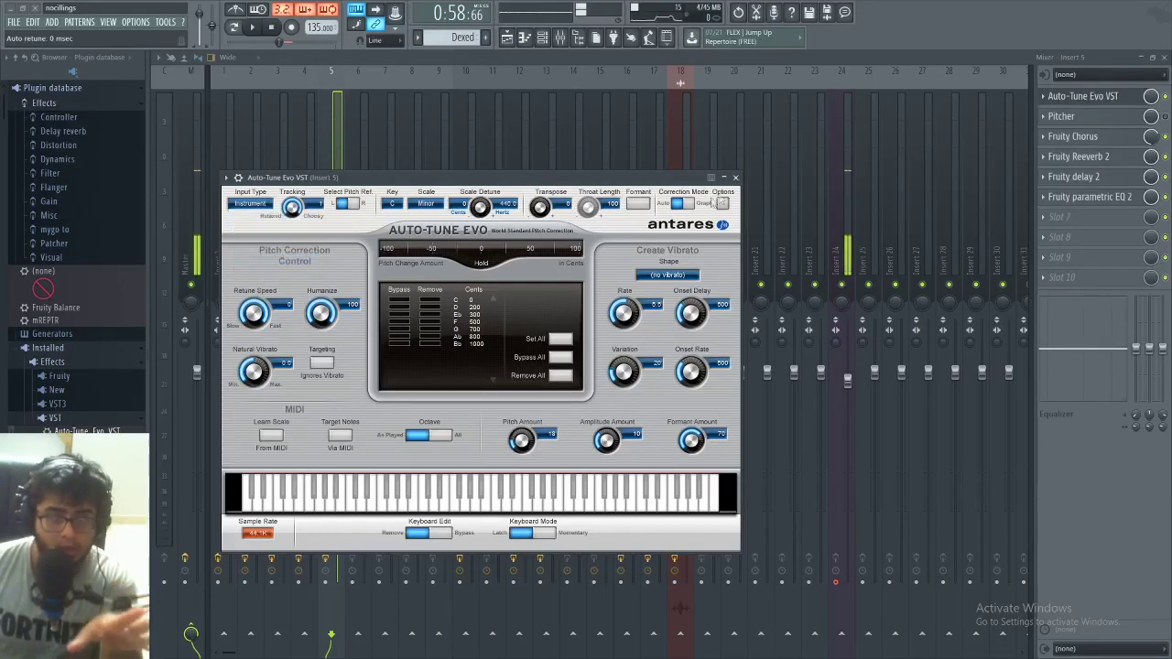
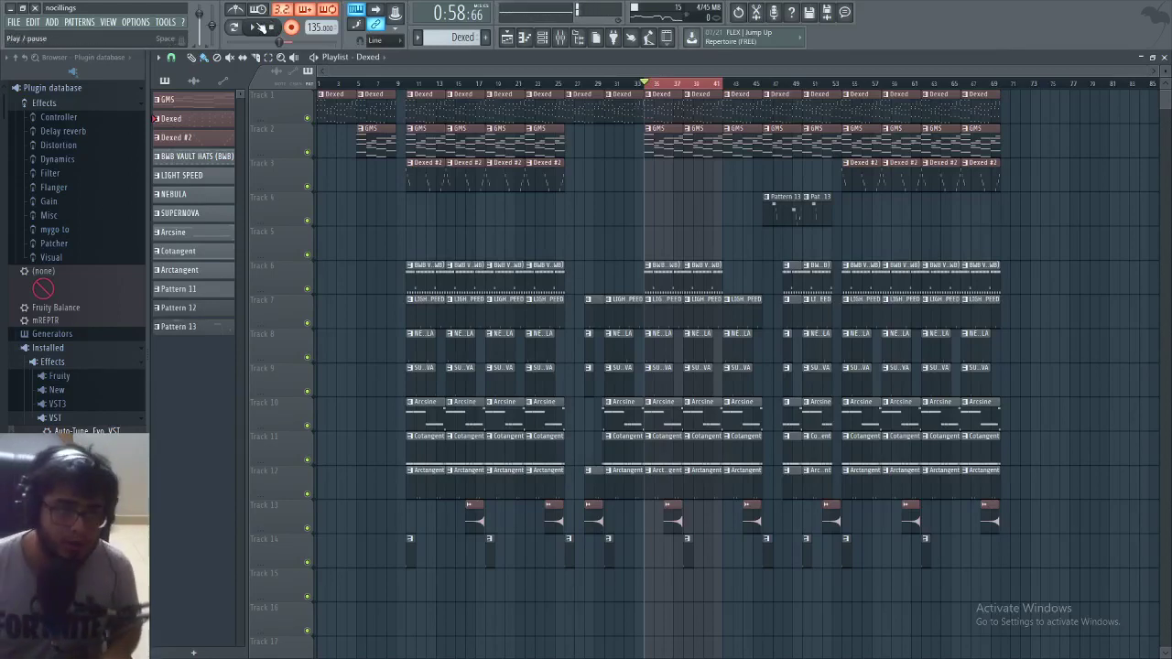
- Record a live performance of the Slicex vocal chops over the looped section from bar 34, and restart playback to hear it
left_click(261, 28)
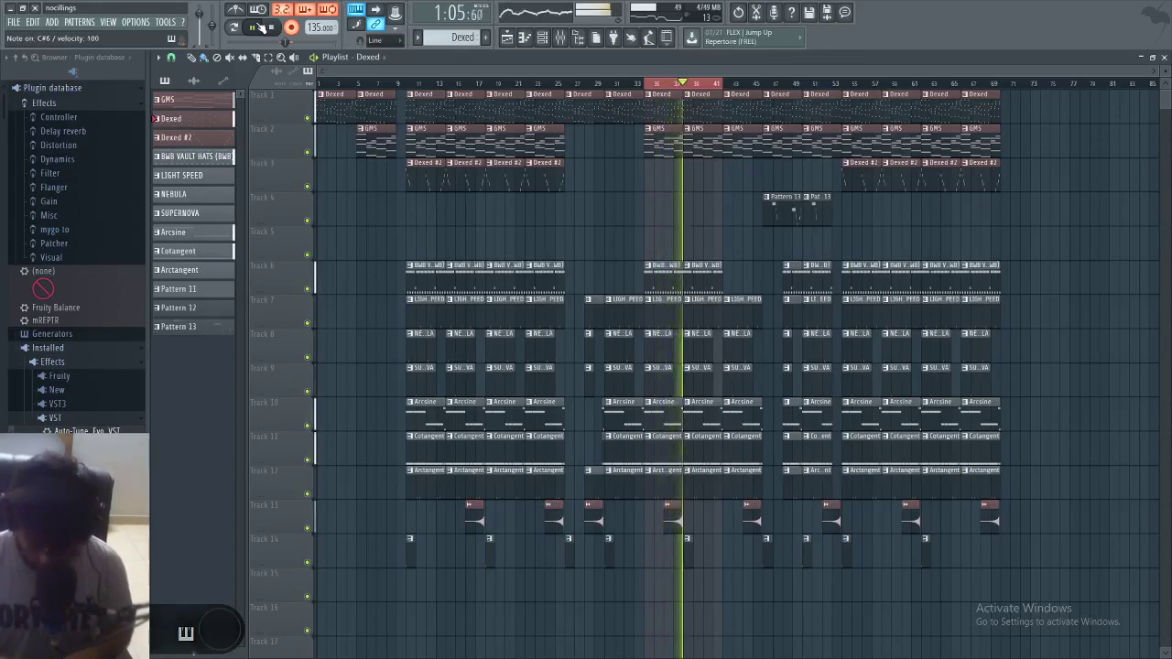
left_click(291, 28)
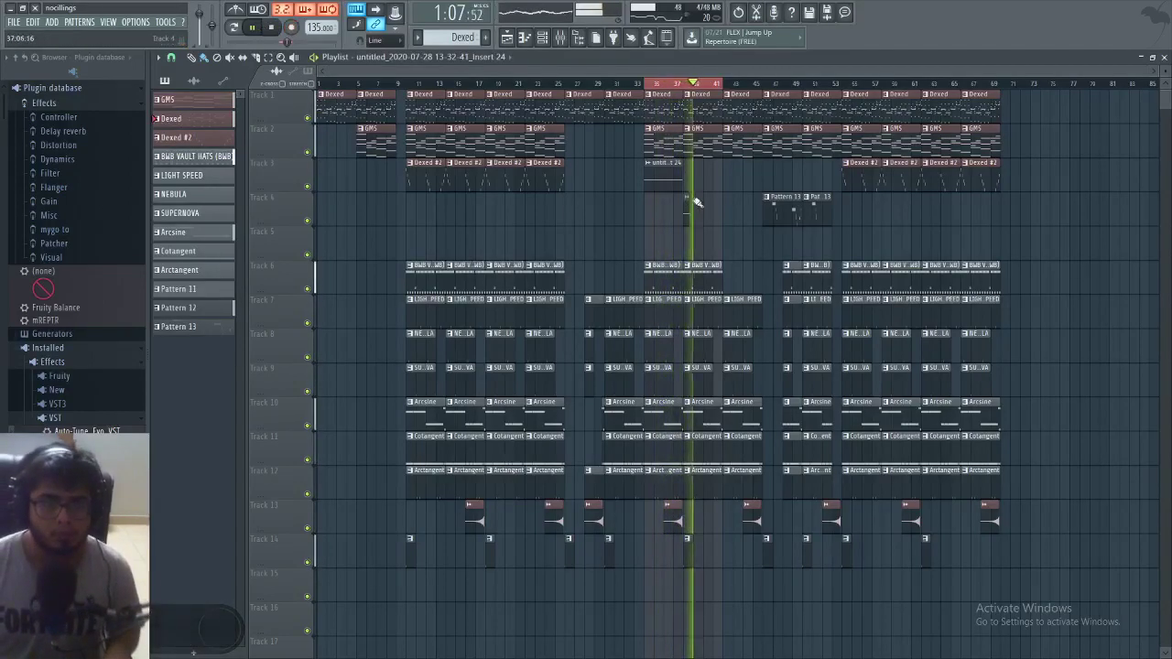
key("space")
key("space")
key("space")
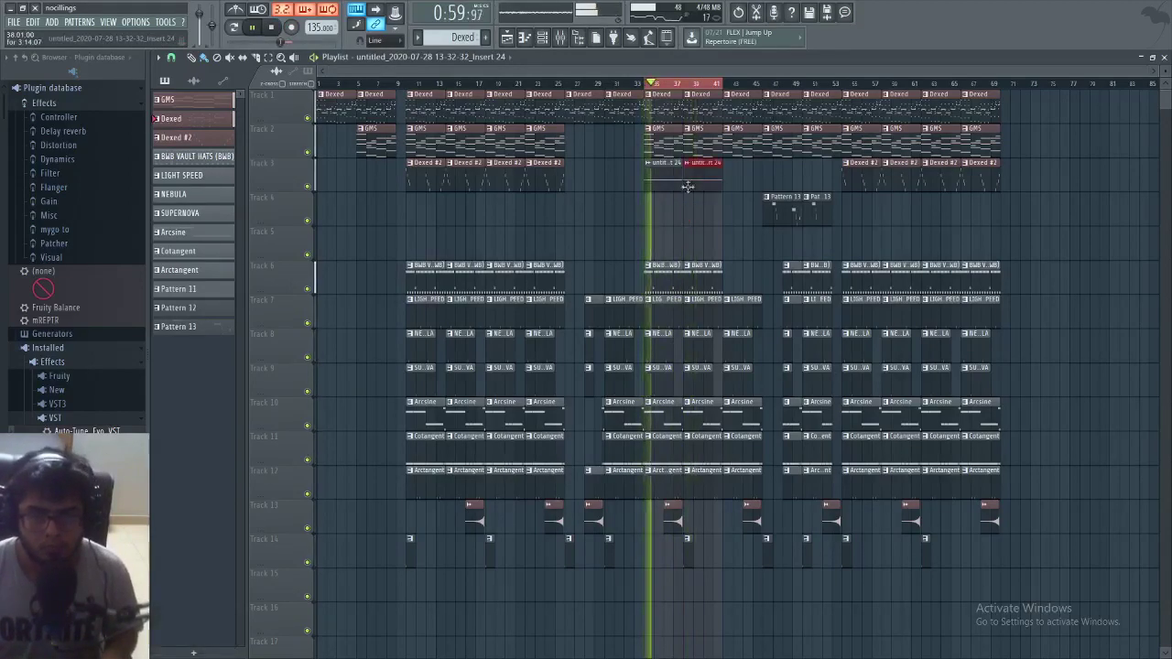
- Delete the unwanted Insert 24 audio clips from Track 3 in the looped section
scroll(698, 198, "up", 5)
scroll(701, 197, "down", 8)
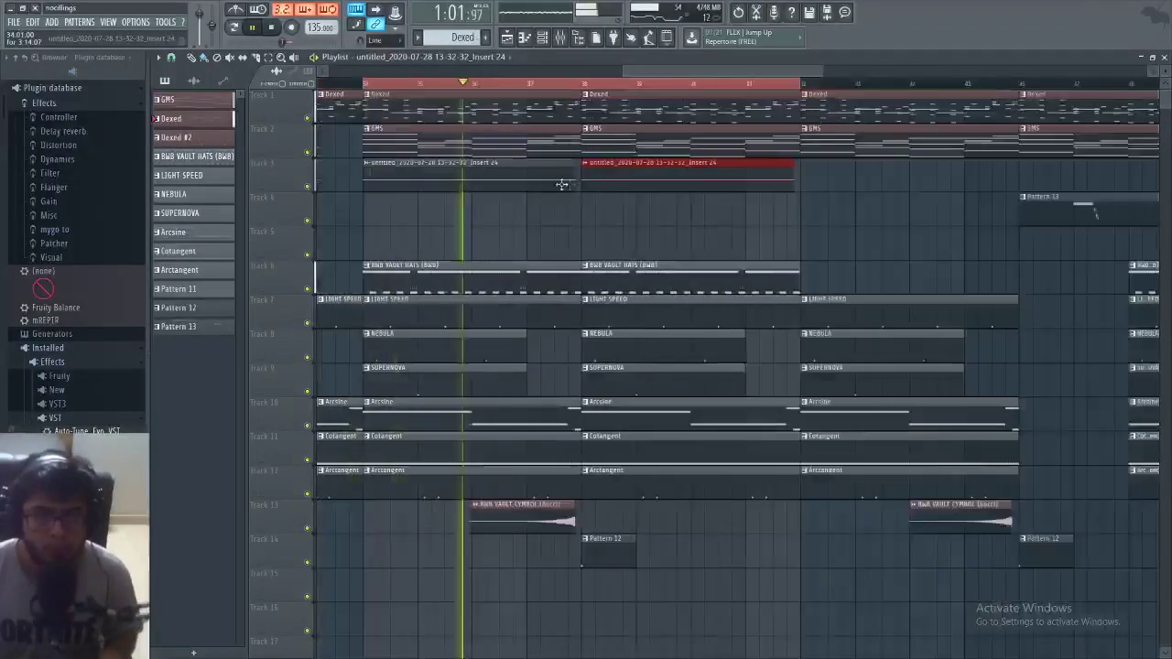
scroll(628, 197, "down", 3)
scroll(602, 188, "up", 1)
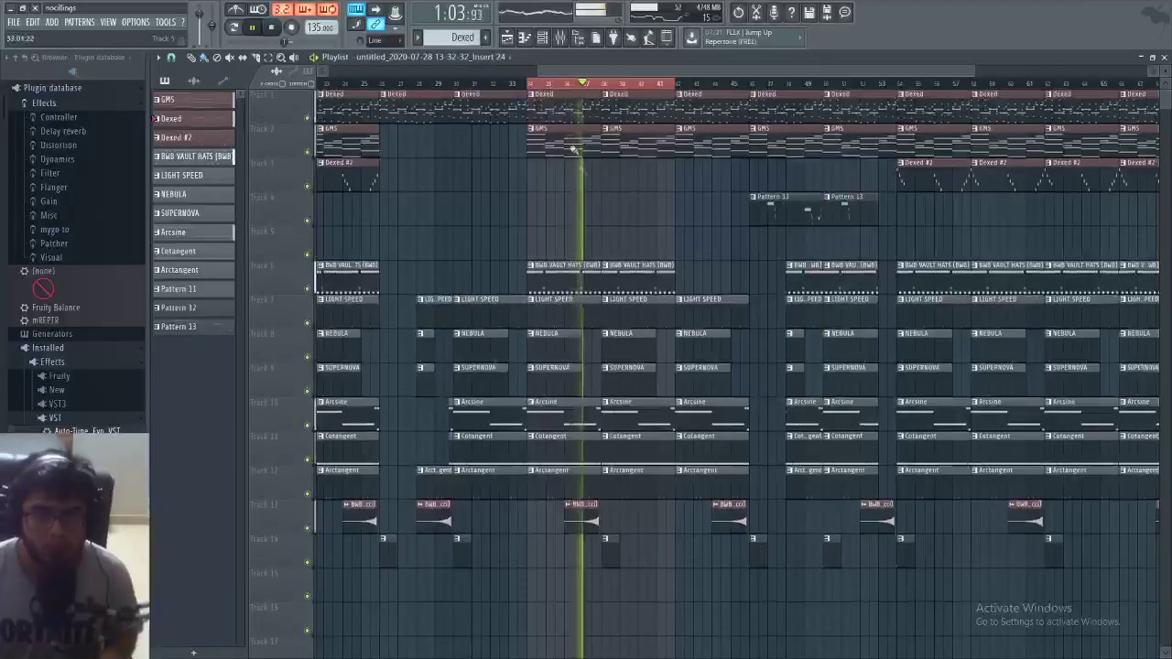
- Quantize the recorded slice x notes with the Default template, including their end times
left_click(553, 39)
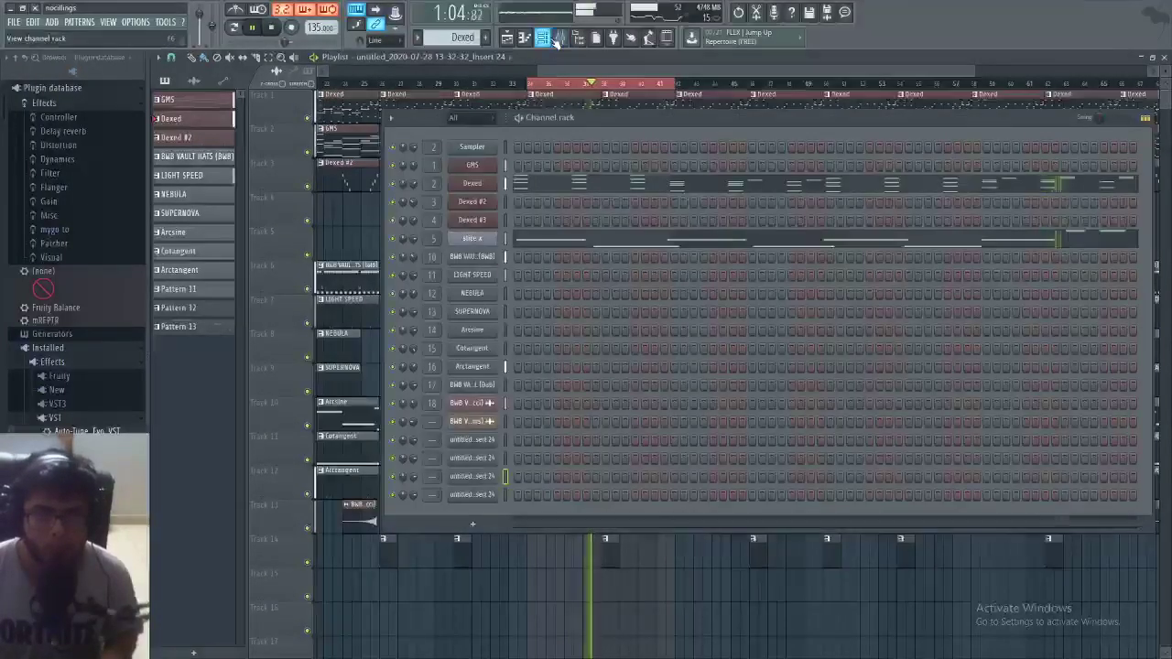
left_click(527, 239)
key("space")
key("alt+q")
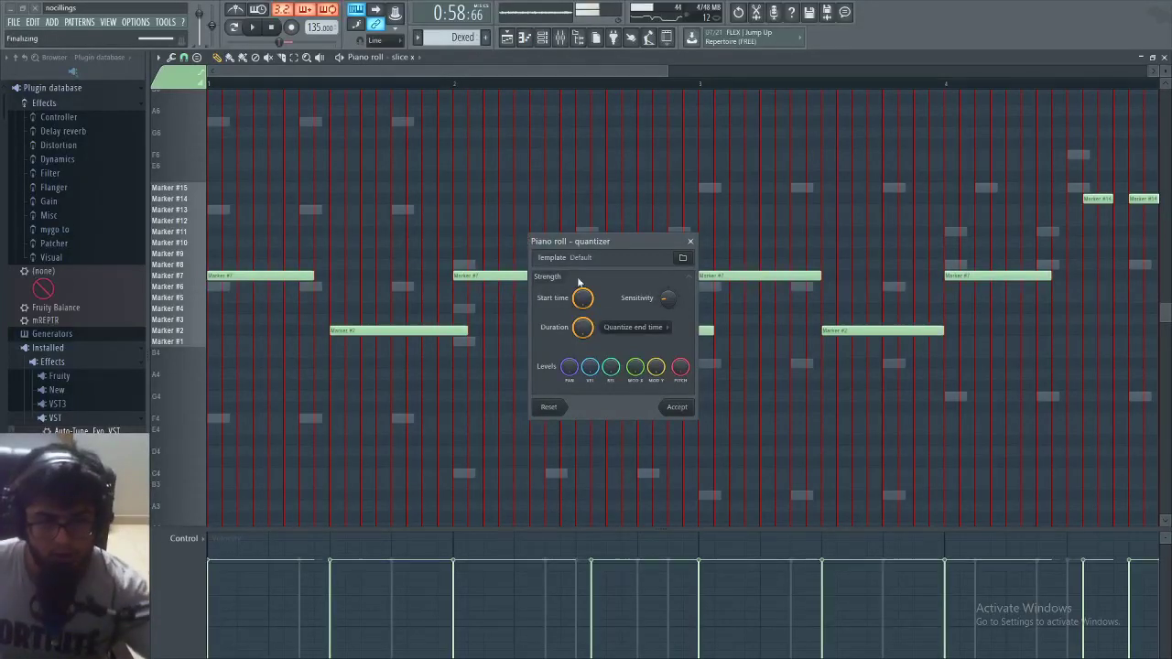
left_click(677, 407)
key("Escape")
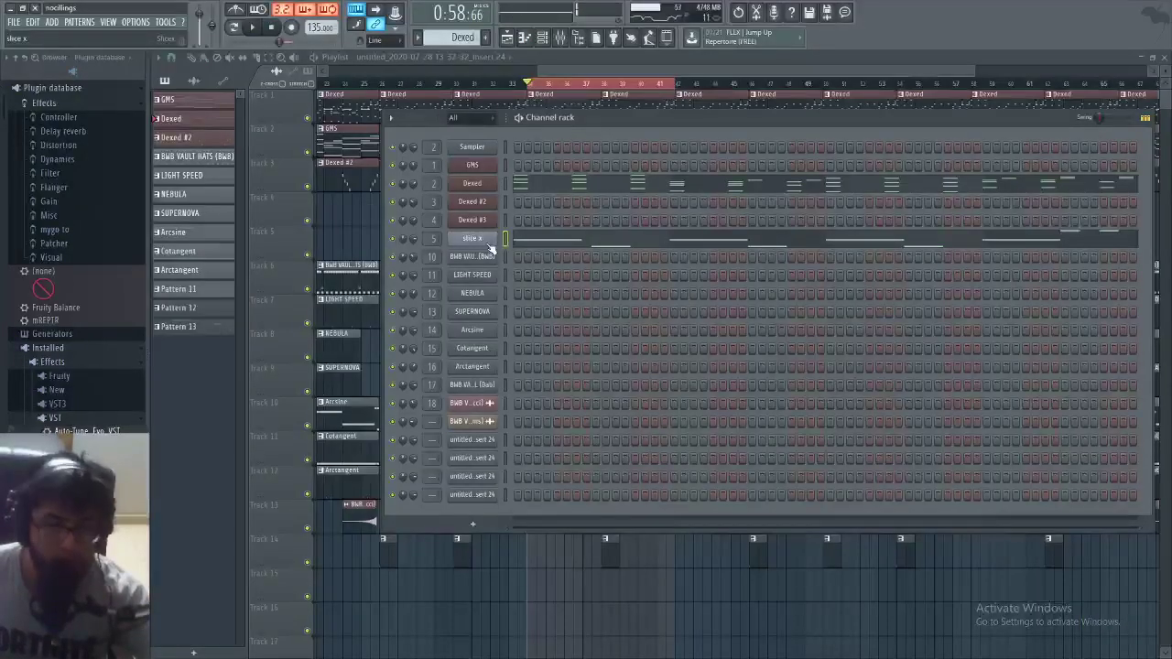
- Shift Marker #2 slightly forward in the Slicex vocal waveform while the loop plays
left_click(489, 242)
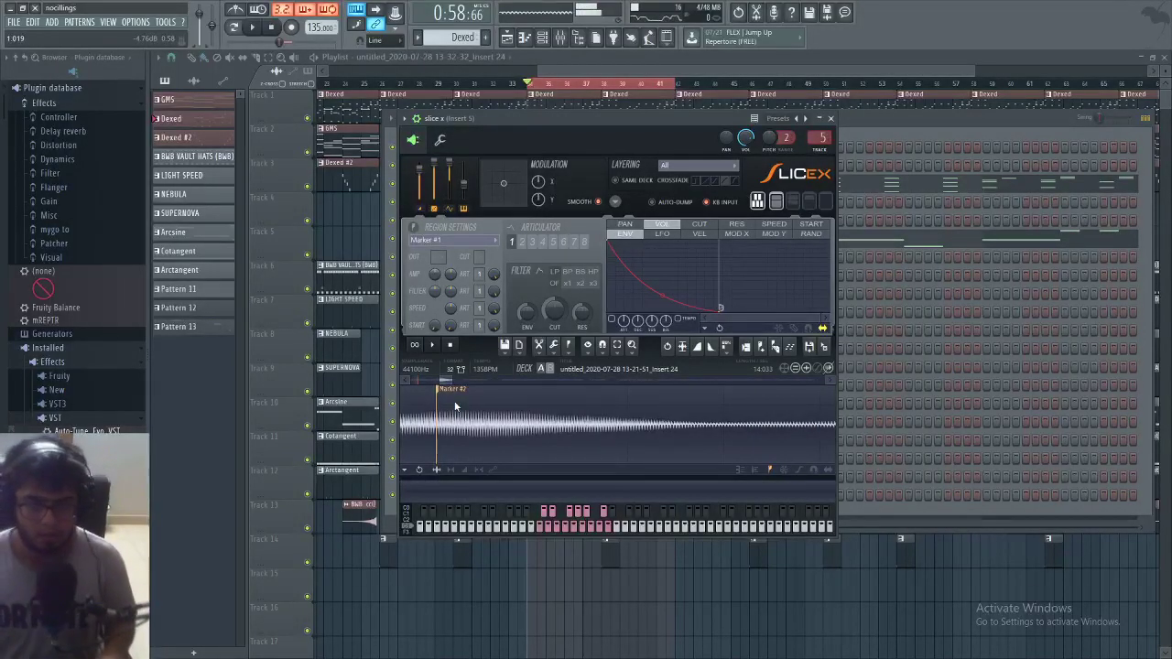
scroll(469, 411, "down", 5)
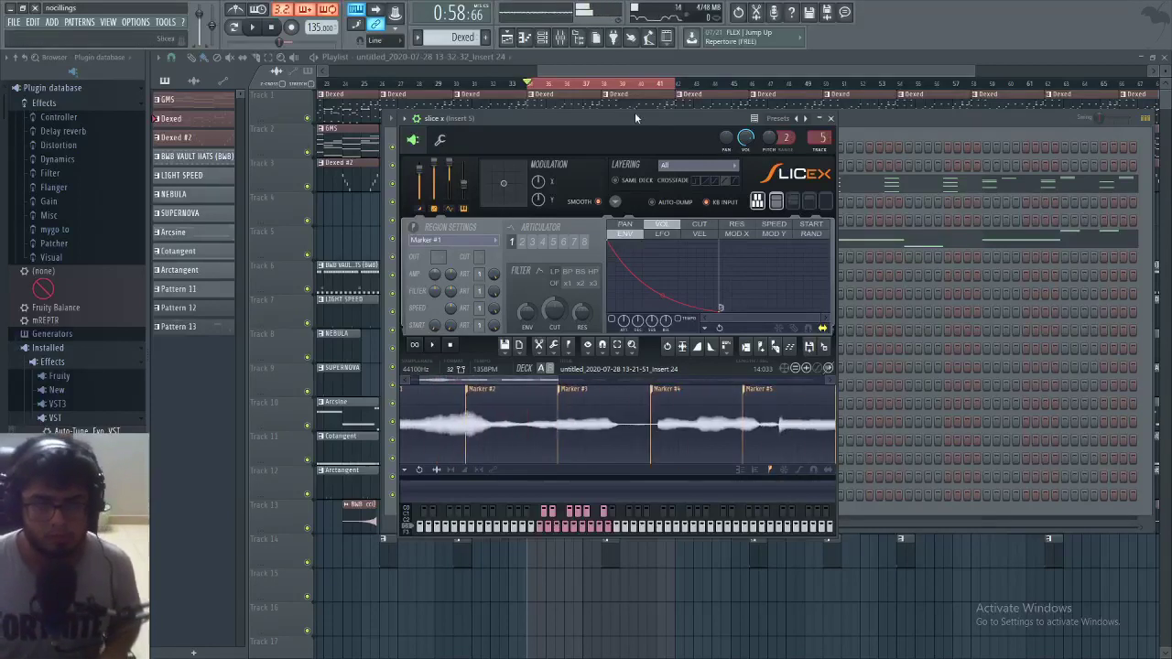
left_click(831, 119)
key("space")
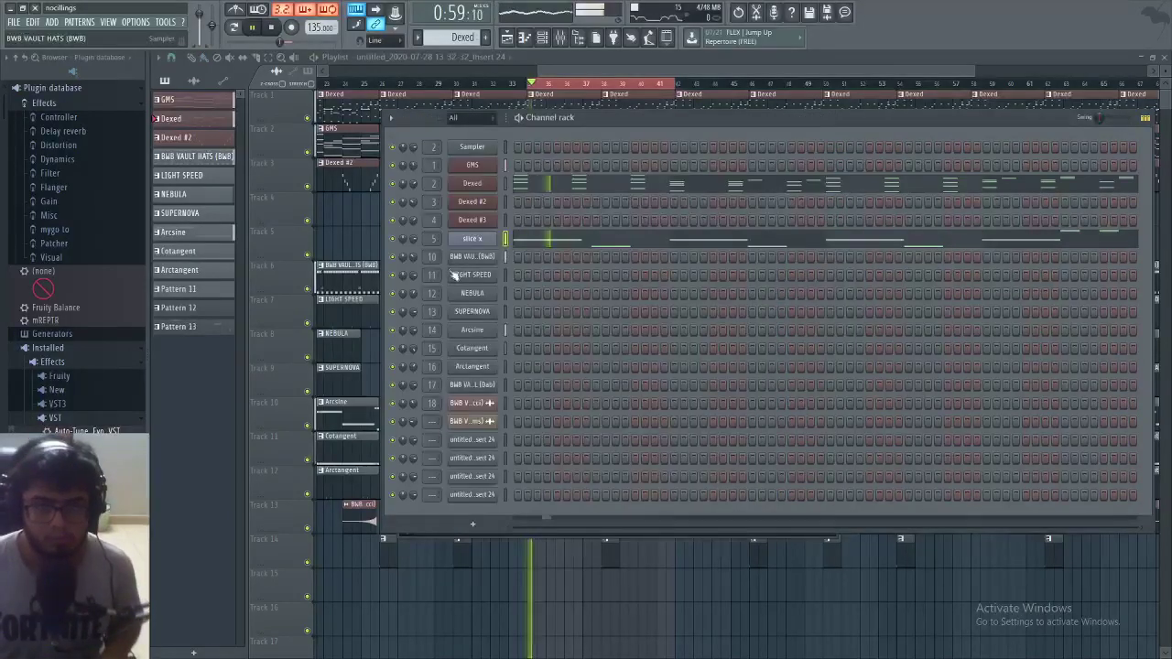
left_click(472, 240)
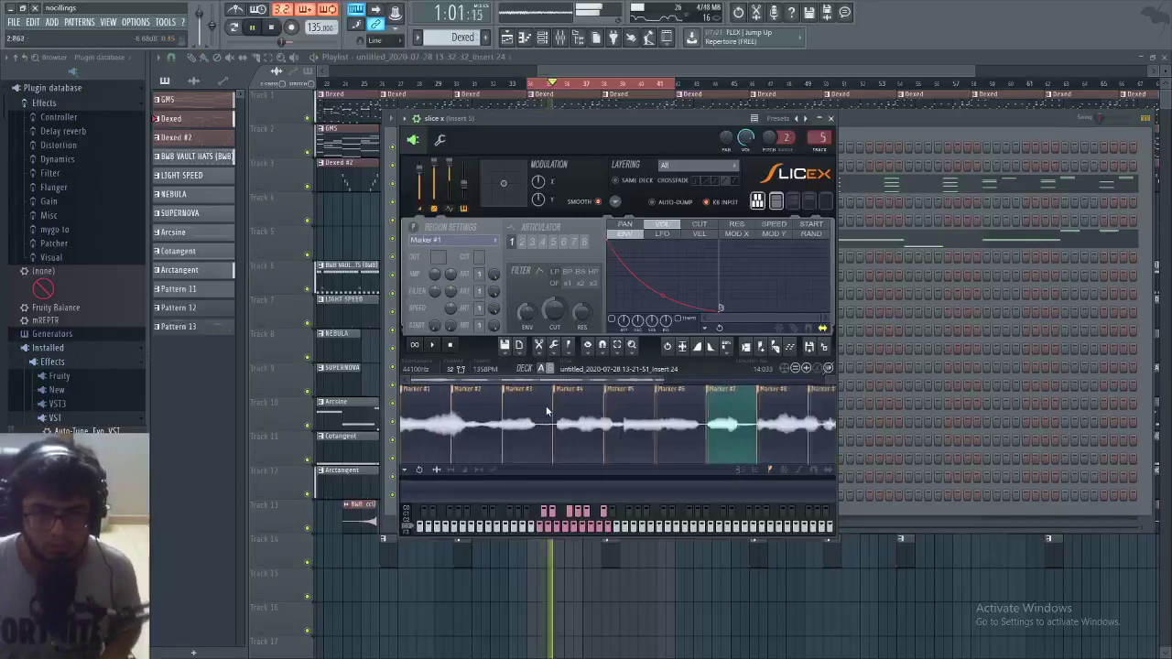
scroll(428, 406, "up", 7)
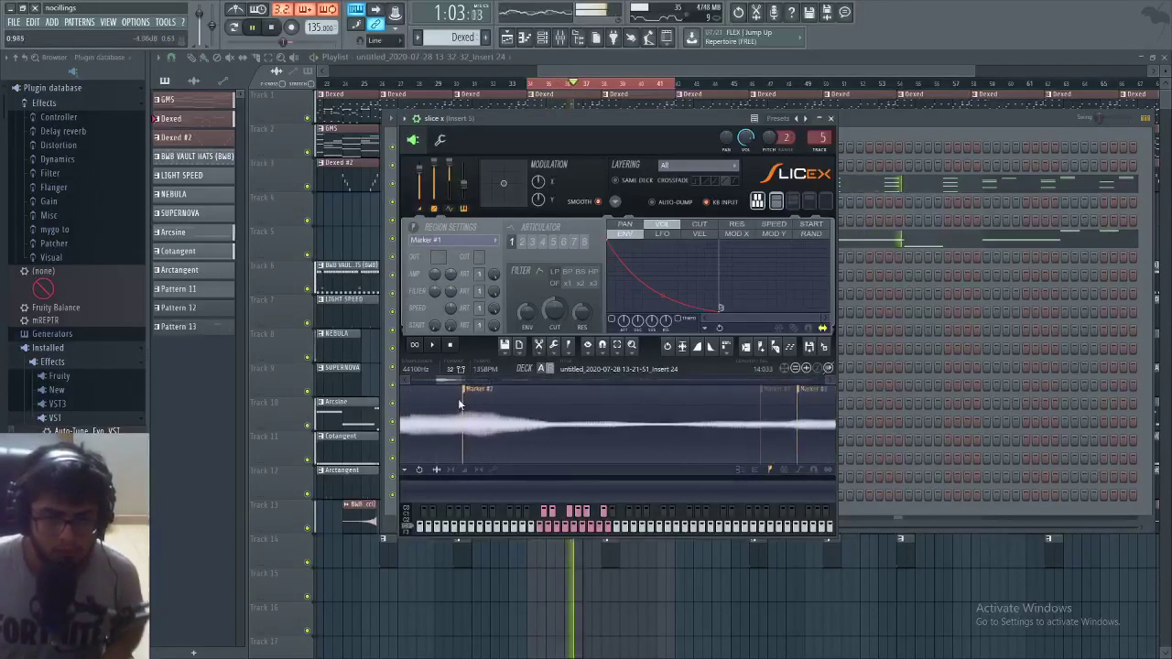
left_click_drag(468, 392, 500, 401)
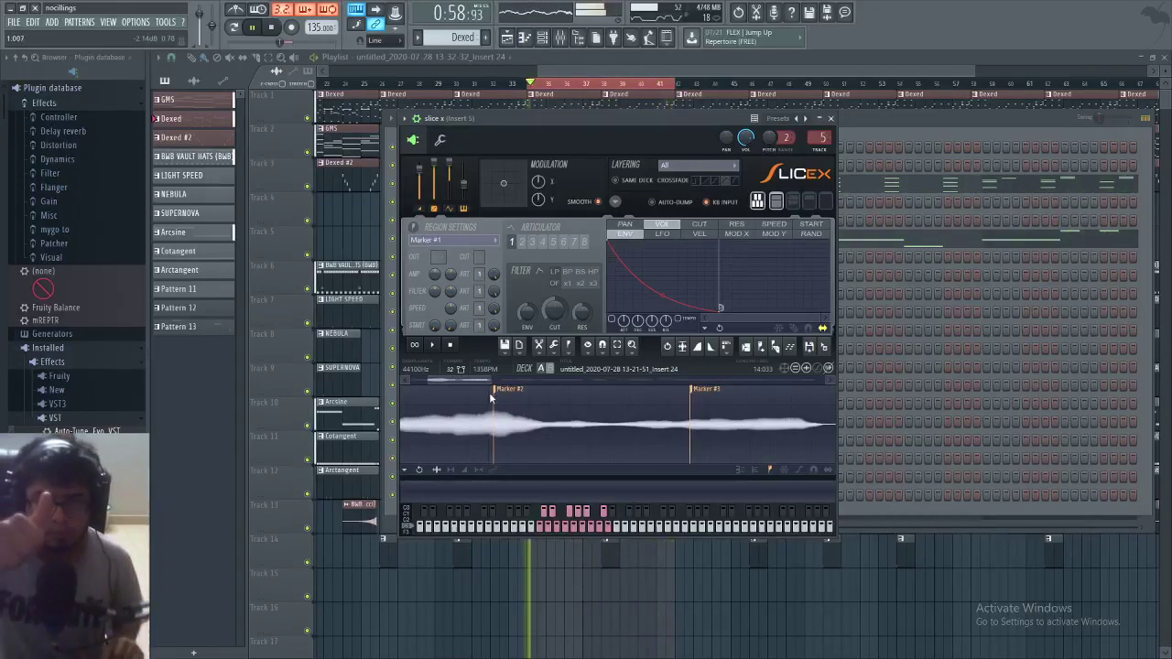
scroll(595, 395, "down", 5)
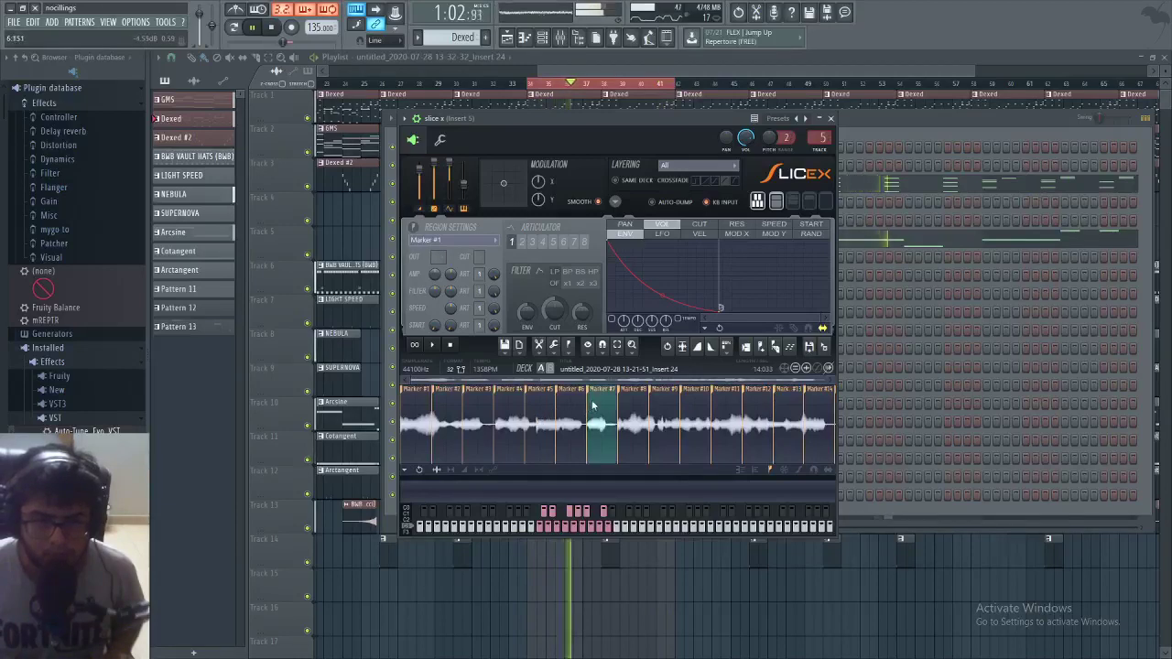
- Move the start of the Marker #7 slice forward past the silence, auditioning the timing against the beat
scroll(595, 408, "up", 2)
scroll(586, 407, "up", 3)
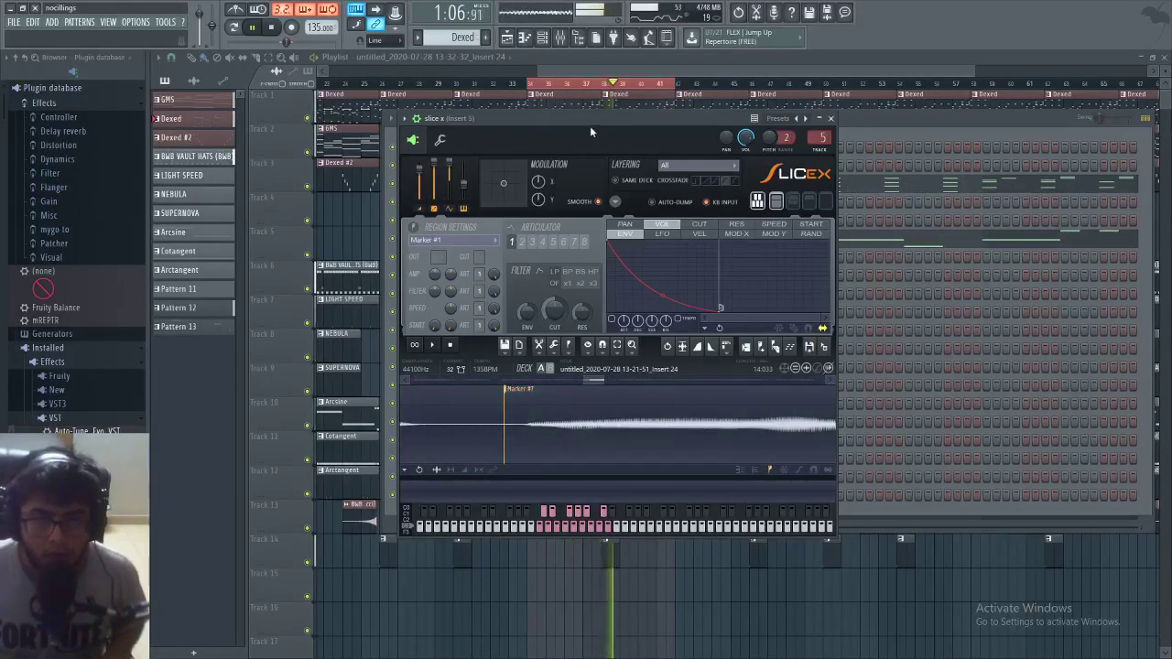
left_click(268, 32)
left_click_drag(512, 391, 539, 397)
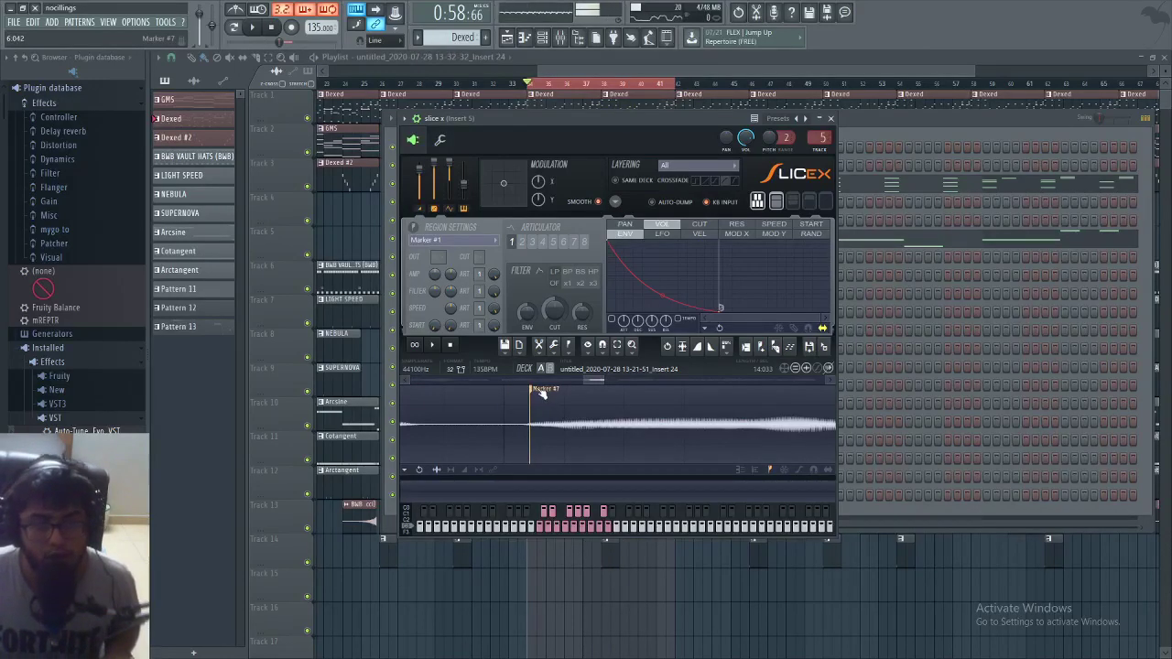
key("space")
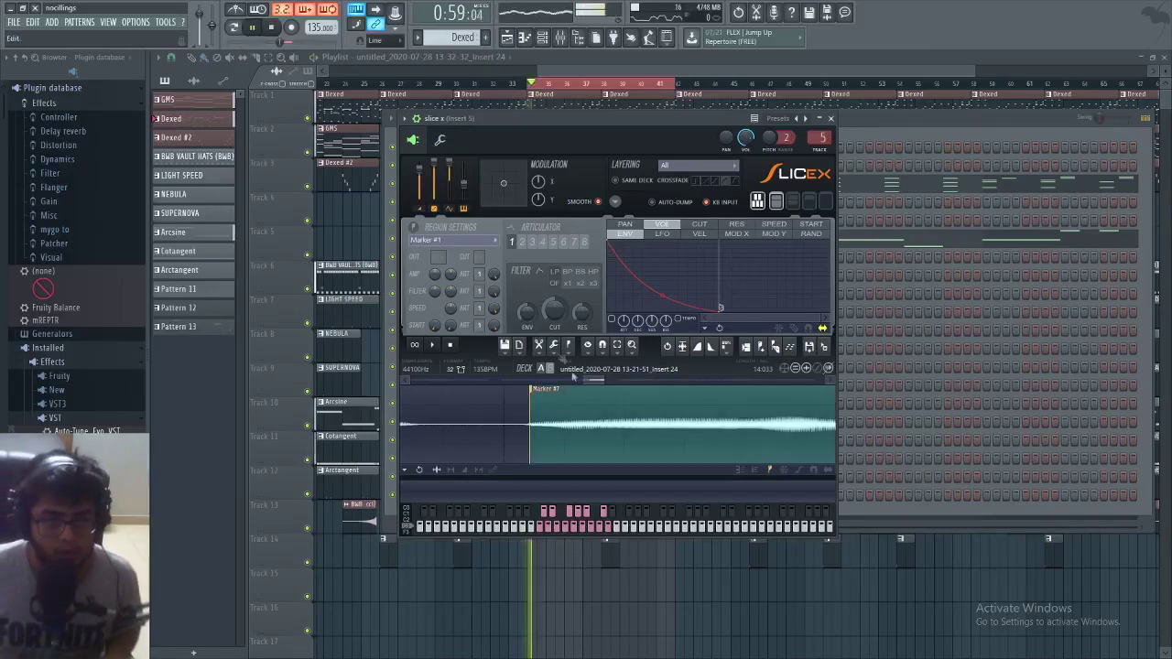
left_click_drag(537, 394, 546, 394)
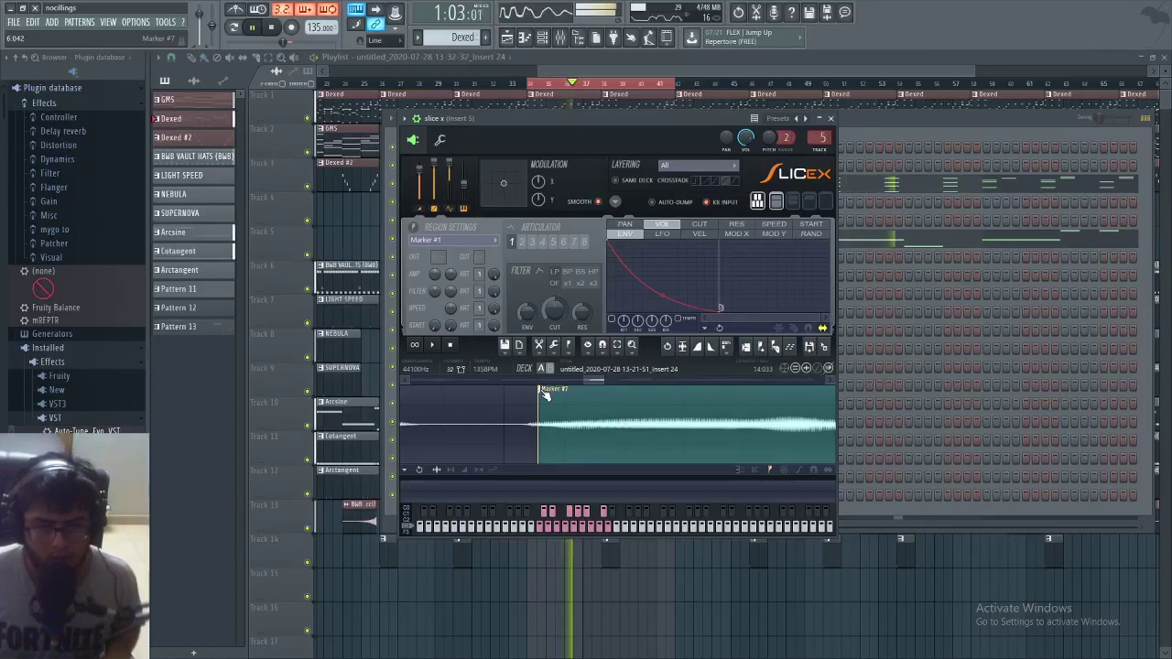
left_click_drag(546, 394, 571, 396)
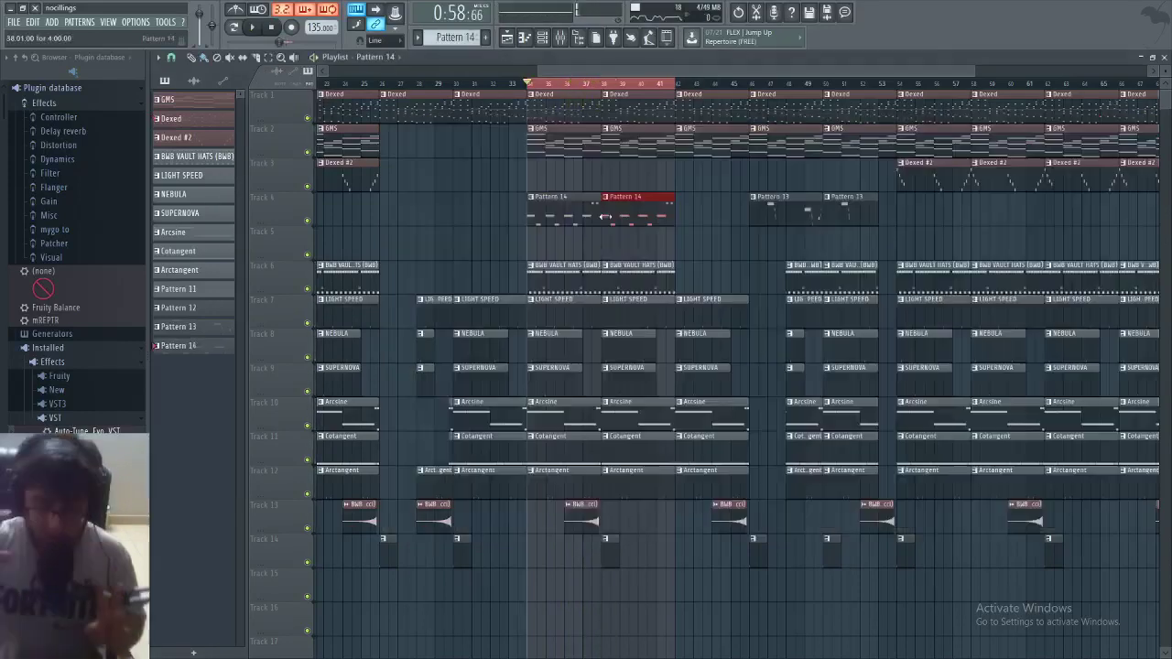
- Solo Track 4 and loop only the first Pattern 14 clip from bar 34 to the start of bar 38
right_click(308, 222)
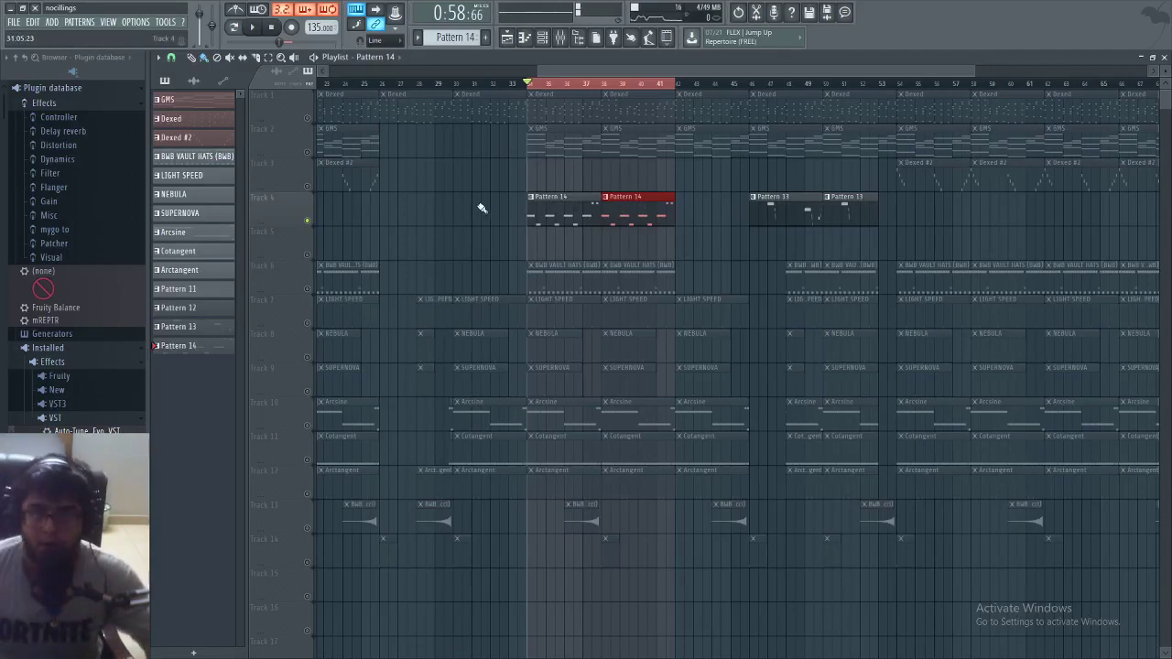
left_click_drag(529, 84, 610, 97, "ctrl")
left_click_drag(533, 85, 600, 93, "ctrl")
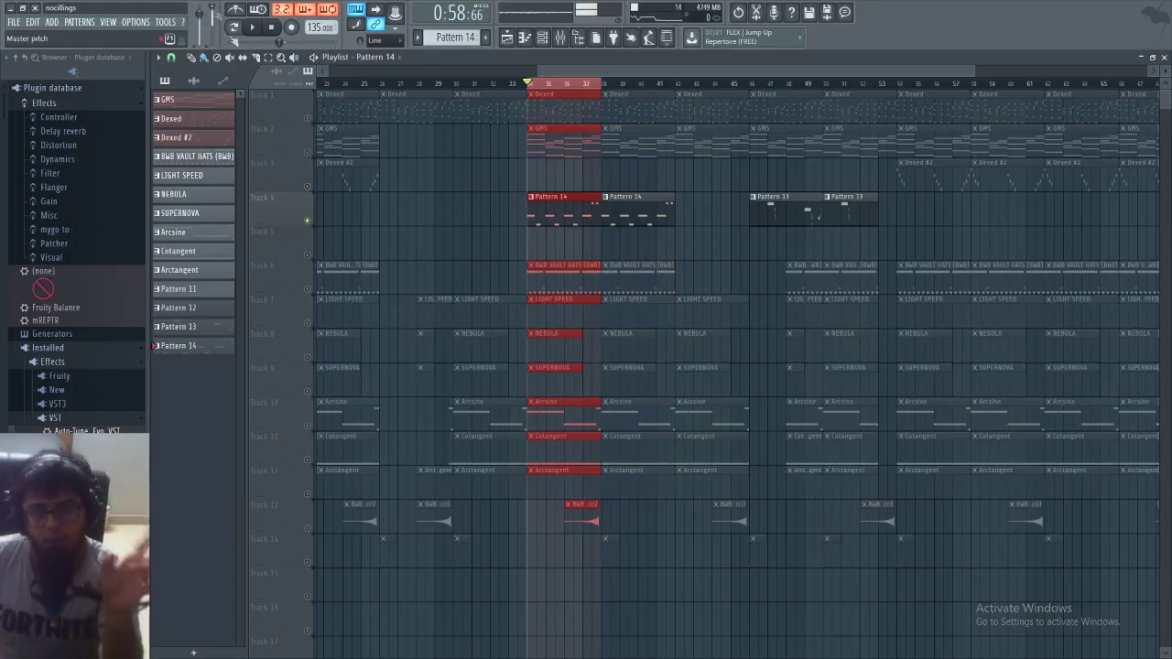
key("space")
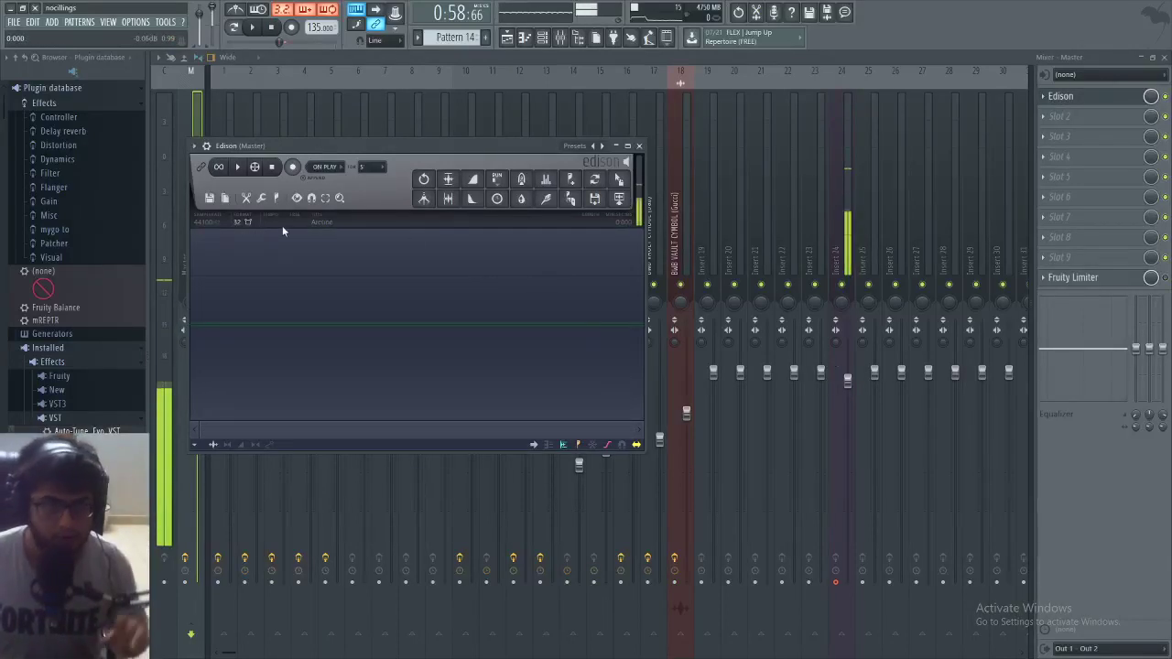
- Record the soloed vocal chops into Edison on the Master track and bring the recording out into the project
left_click(292, 165)
left_click(252, 30)
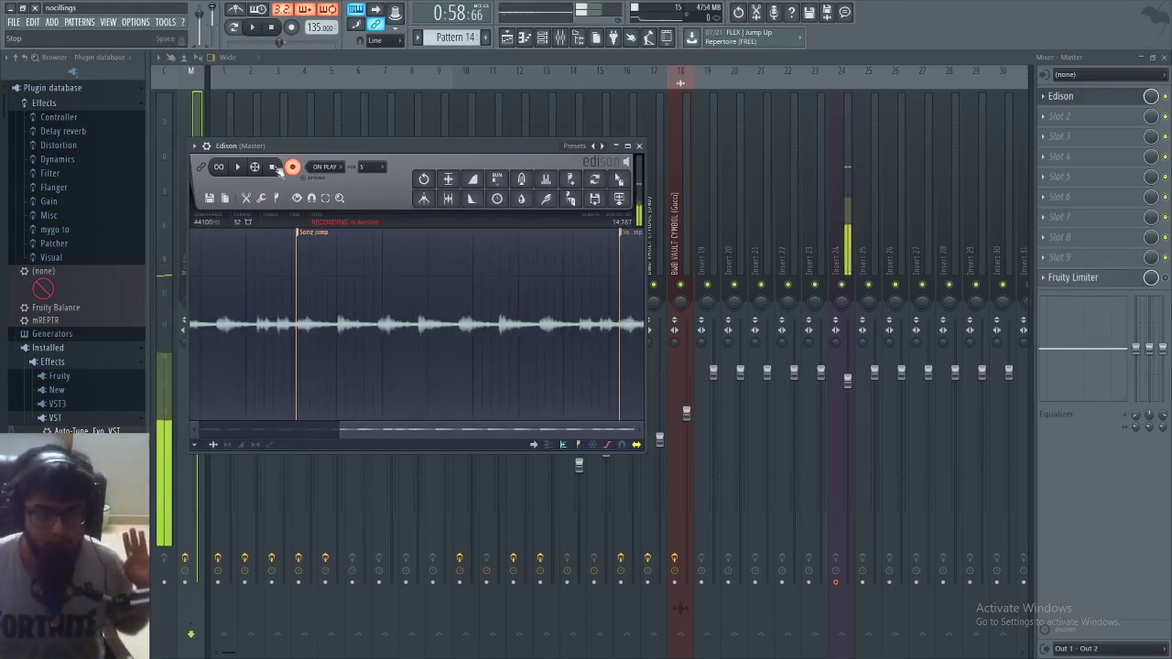
left_click_drag(619, 177, 540, 240)
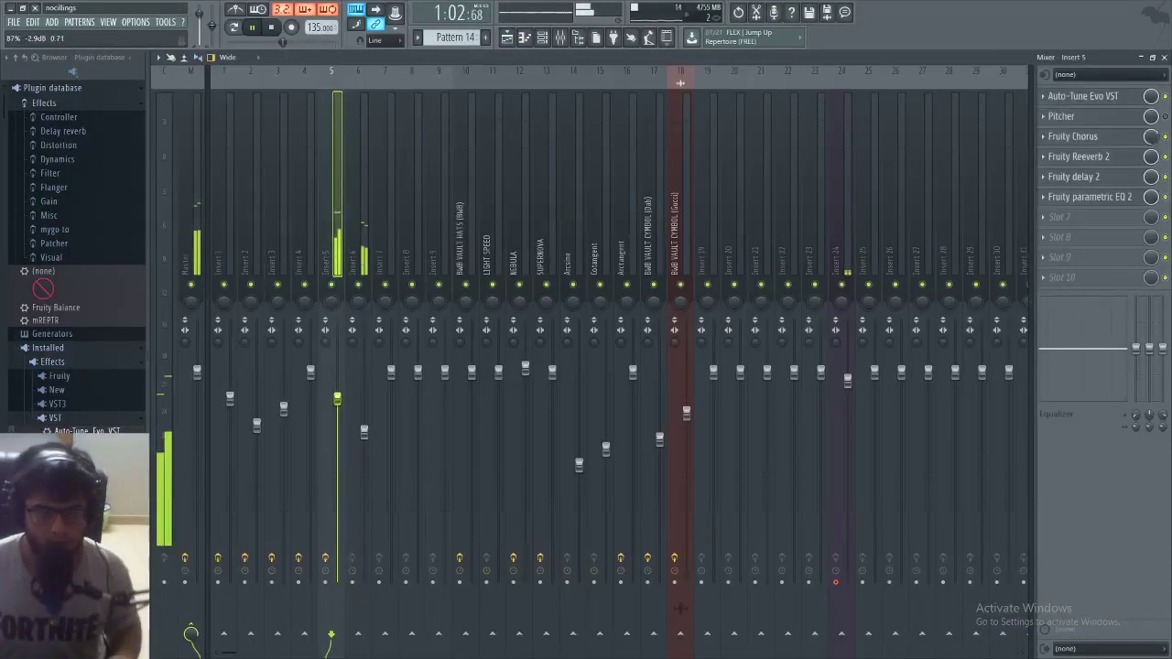
- Balance the Insert 5 and Insert 6 levels during playback, lowering Insert 5 to about 78% and raising Insert 6
left_click_drag(337, 399, 337, 394)
left_click_drag(364, 433, 365, 403)
left_click(337, 396)
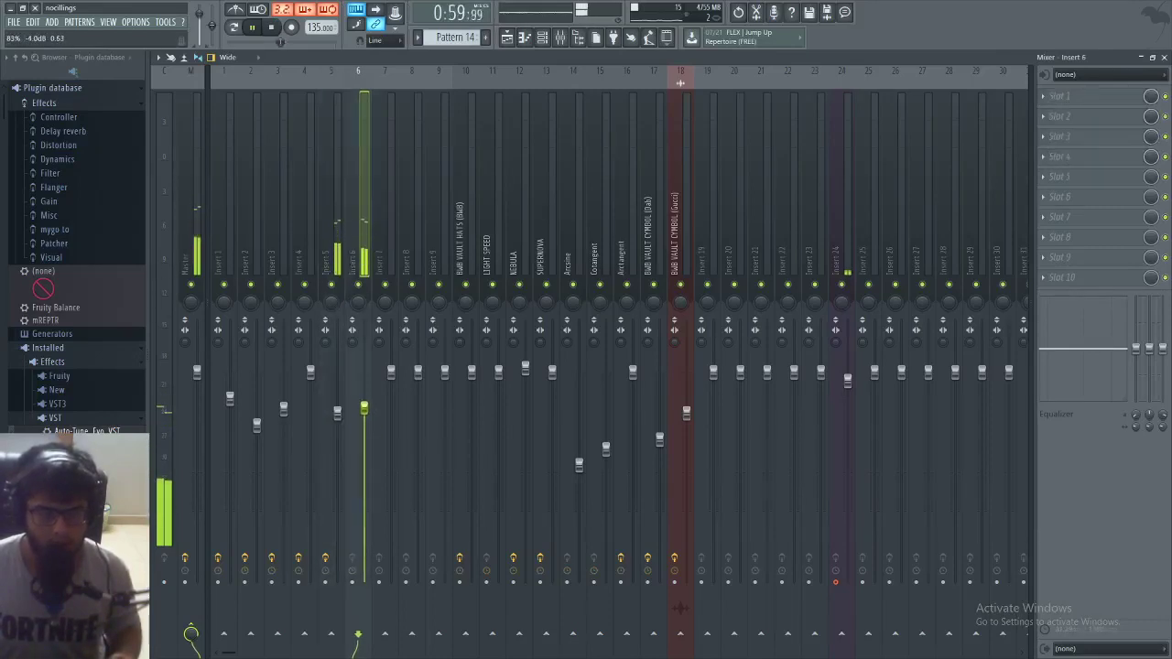
left_click(337, 419)
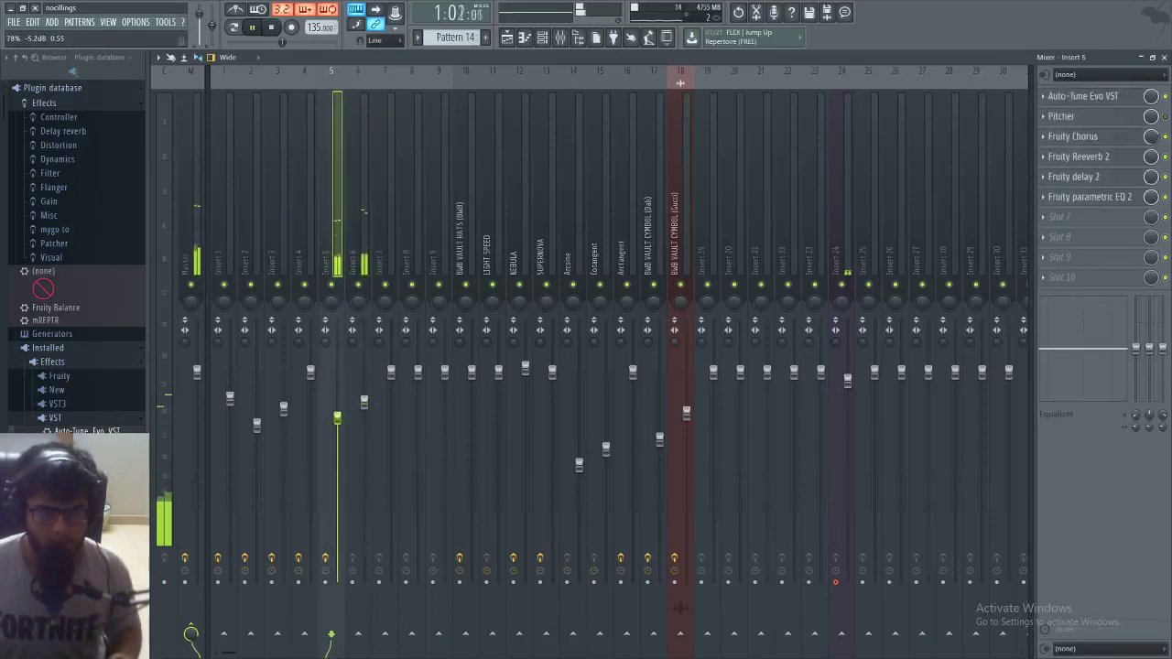
left_click(364, 404)
left_click(401, 255)
left_click(395, 259)
key("space")
left_click(352, 248)
left_click(340, 277)
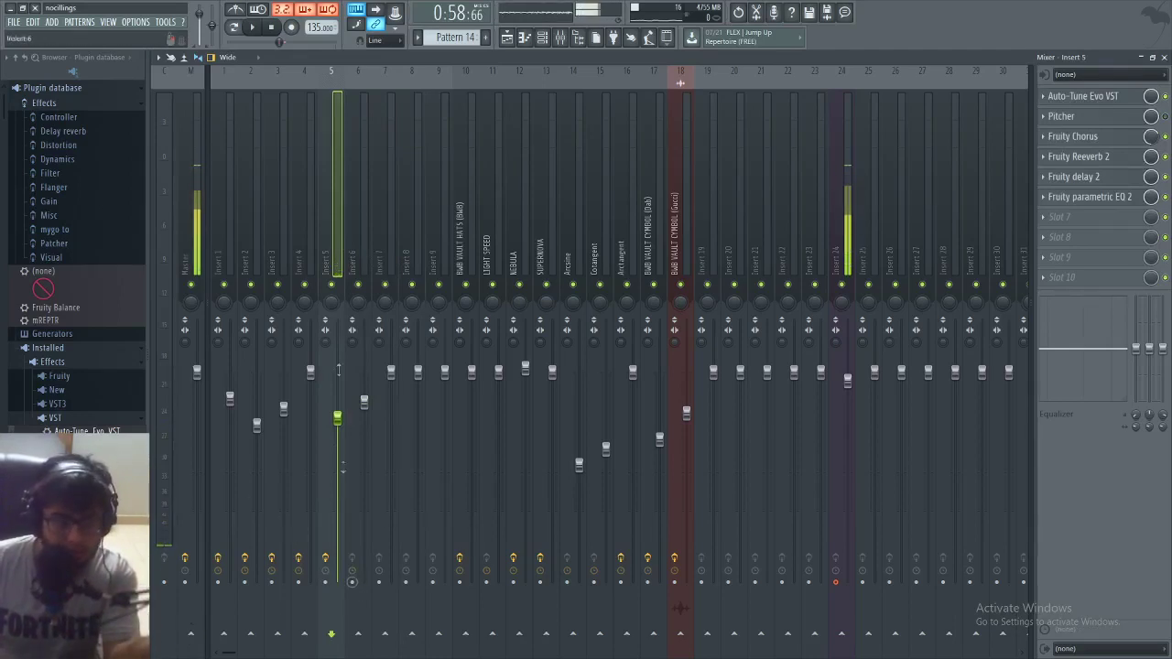
left_click(362, 277)
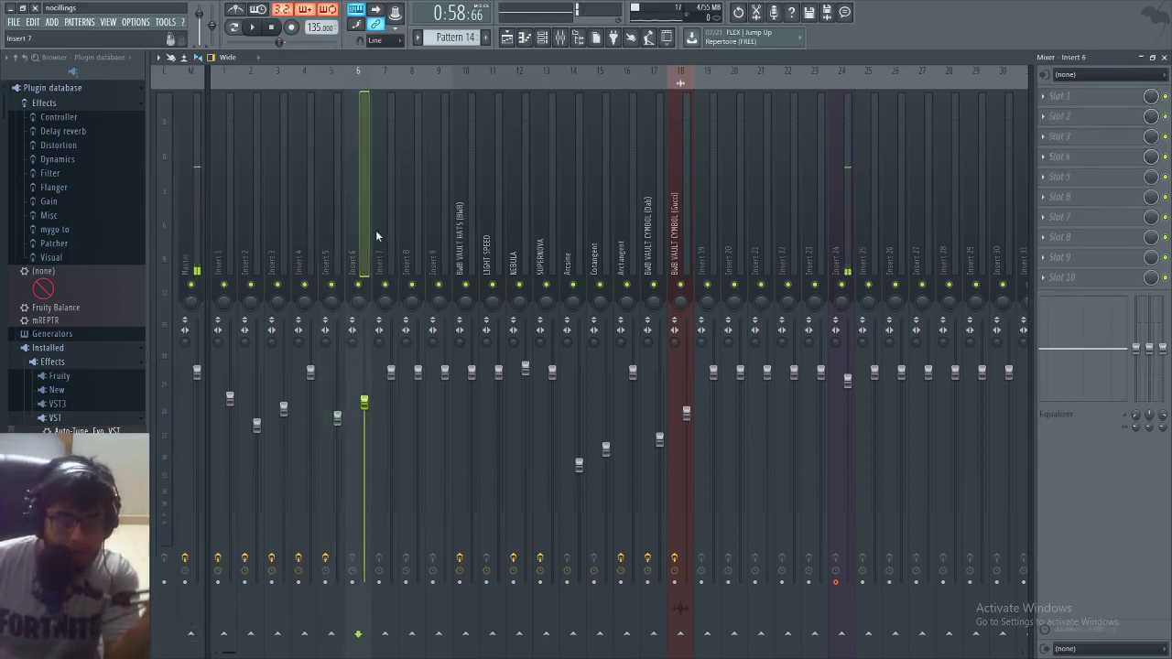
- Route mixer Insert 7 and Insert 6 into Insert 8 only, so the vocal layers share one bus
left_click(398, 309)
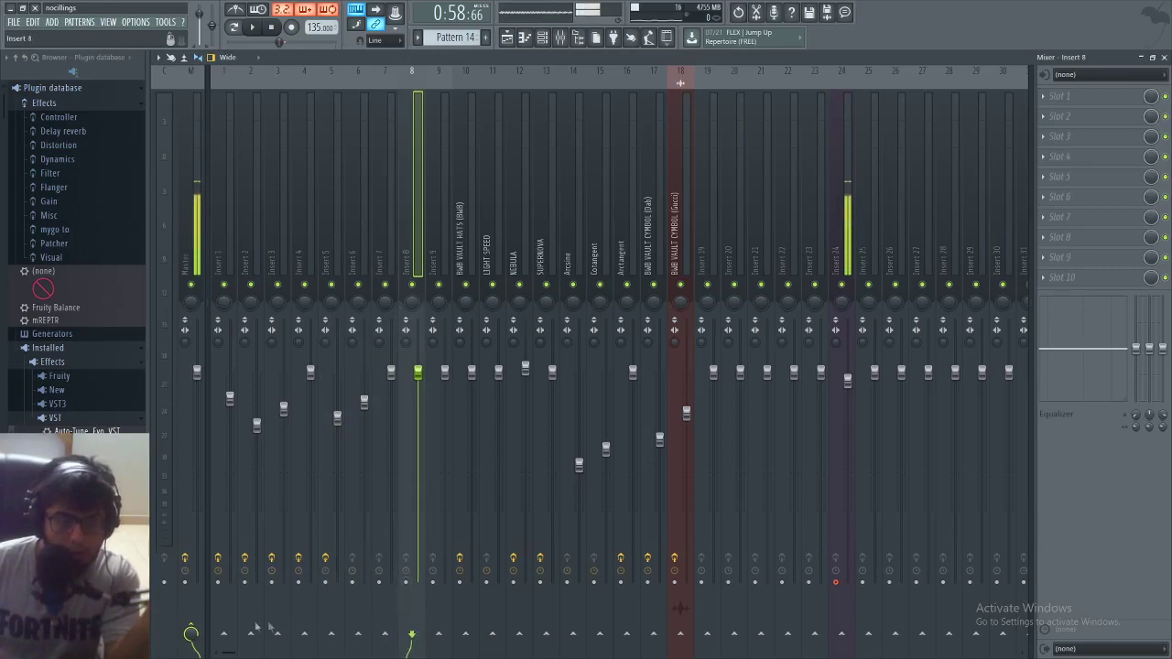
left_click(392, 213)
left_click(412, 634)
left_click(365, 258)
left_click(412, 635)
- Rename mixer Insert 8 as "vox chop mix"
right_click(422, 242)
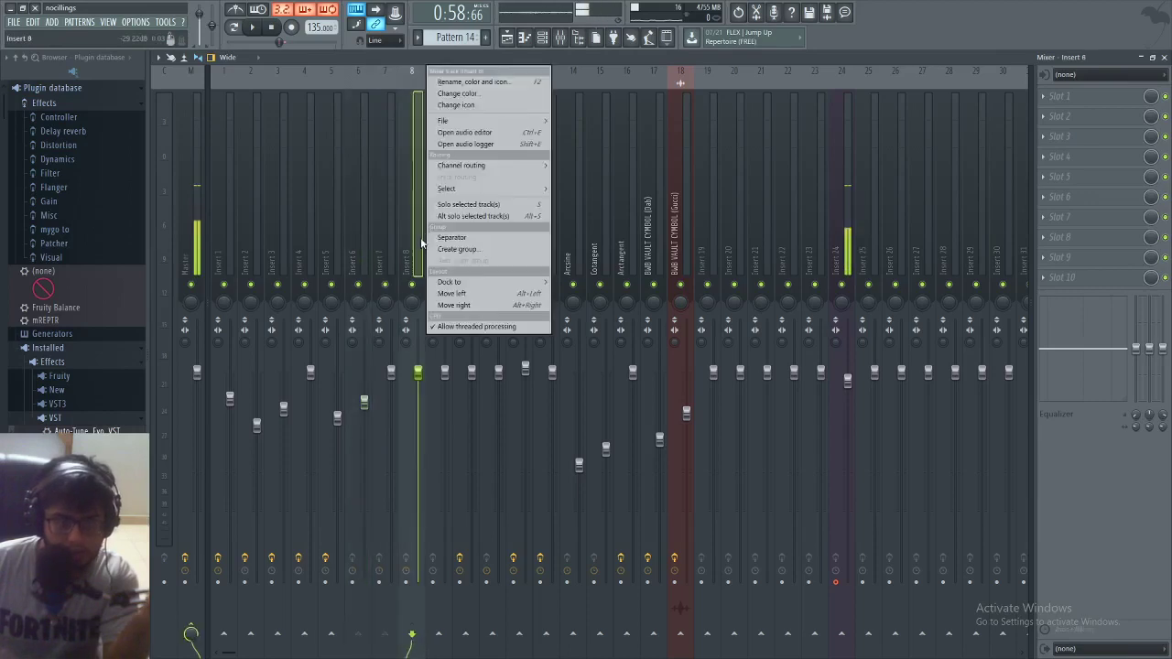
left_click(502, 82)
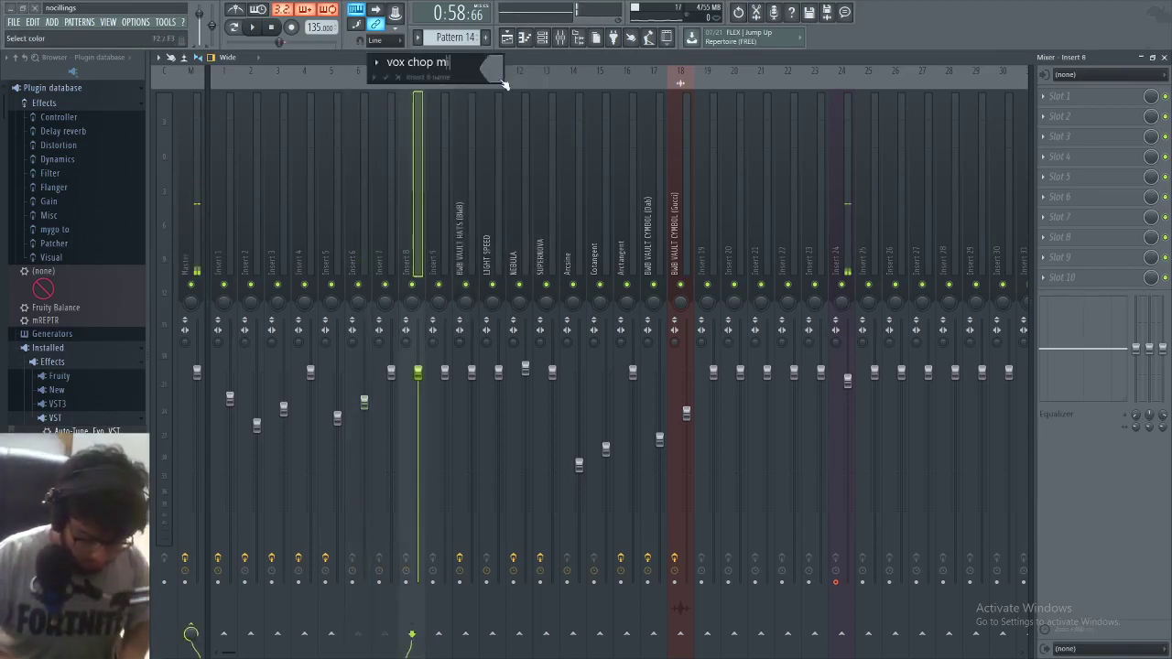
type("vox chop mix")
key("Return")
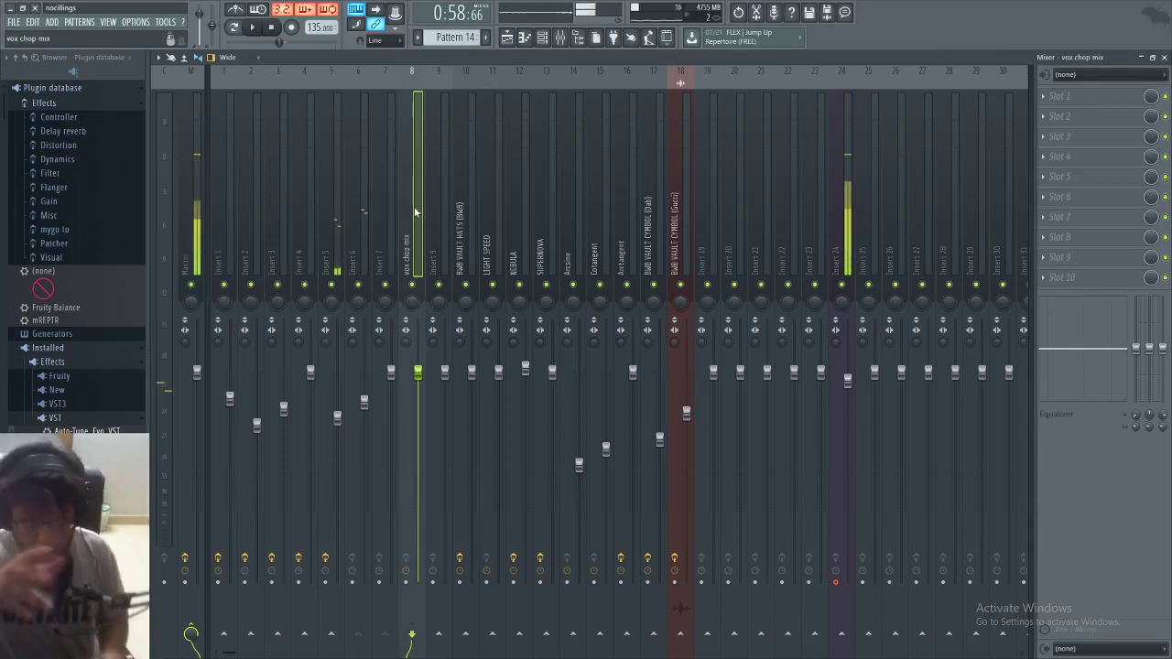
- Check the routing of Inserts 7, 6 and 5 into the vox chop mix track
left_click(375, 232)
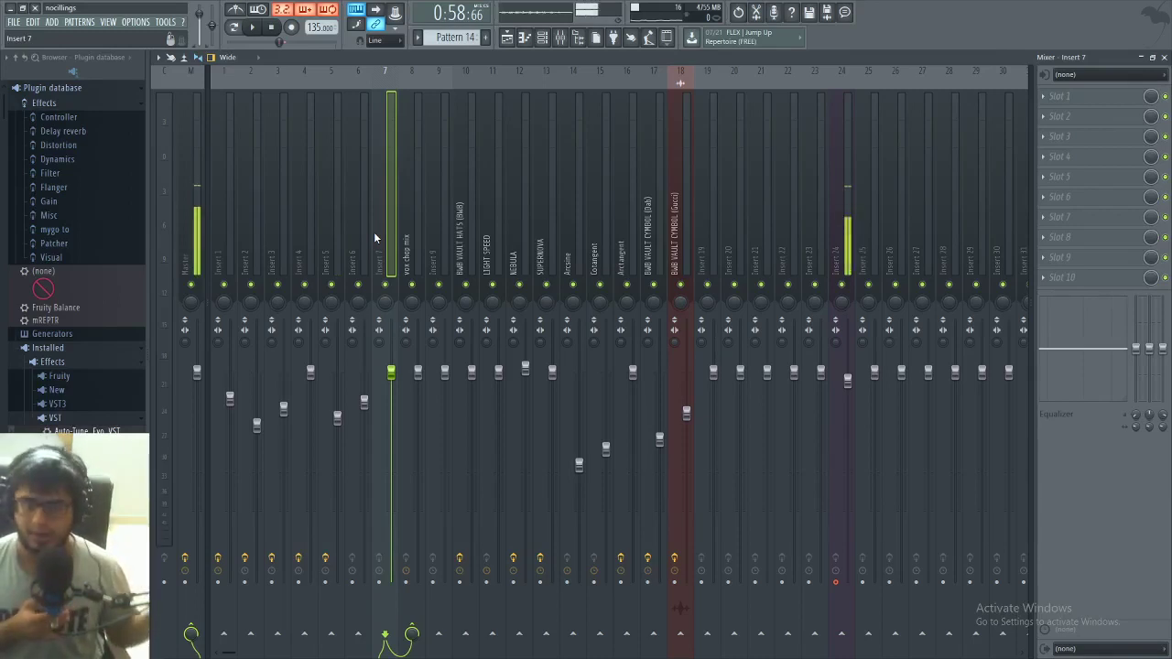
left_click(364, 249)
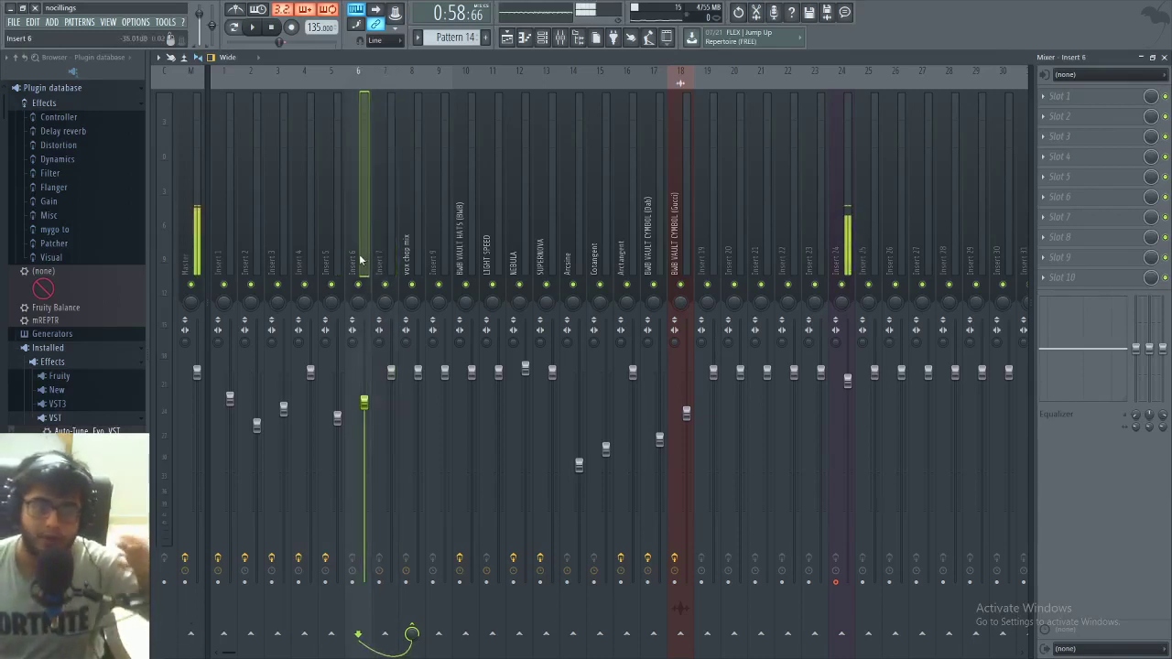
left_click(340, 251)
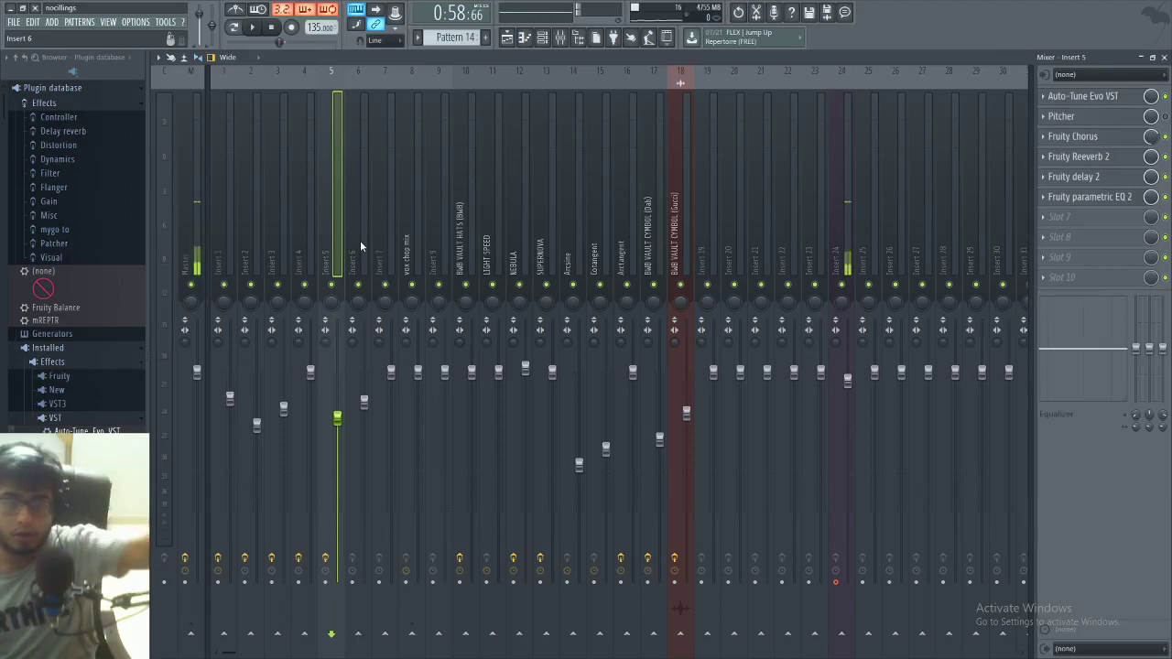
left_click(401, 239)
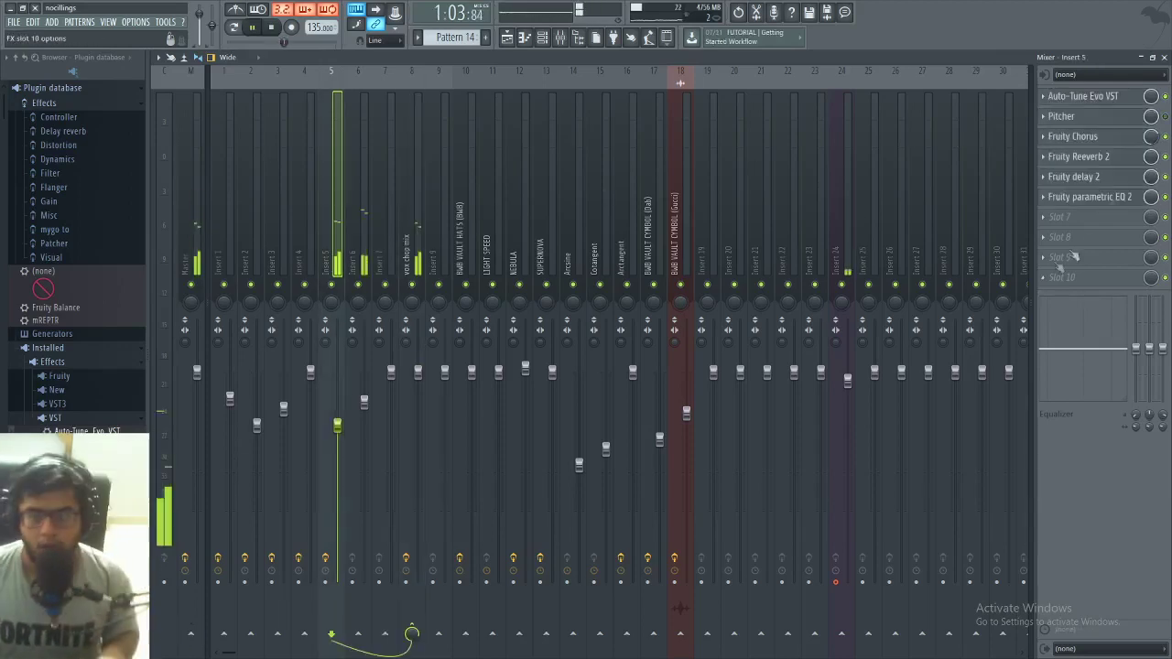
- Cut band 4 by about 8.3 dB near 650 Hz in Insert 5's Fruity parametric EQ 2 during playback
left_click(1126, 196)
left_click(308, 101)
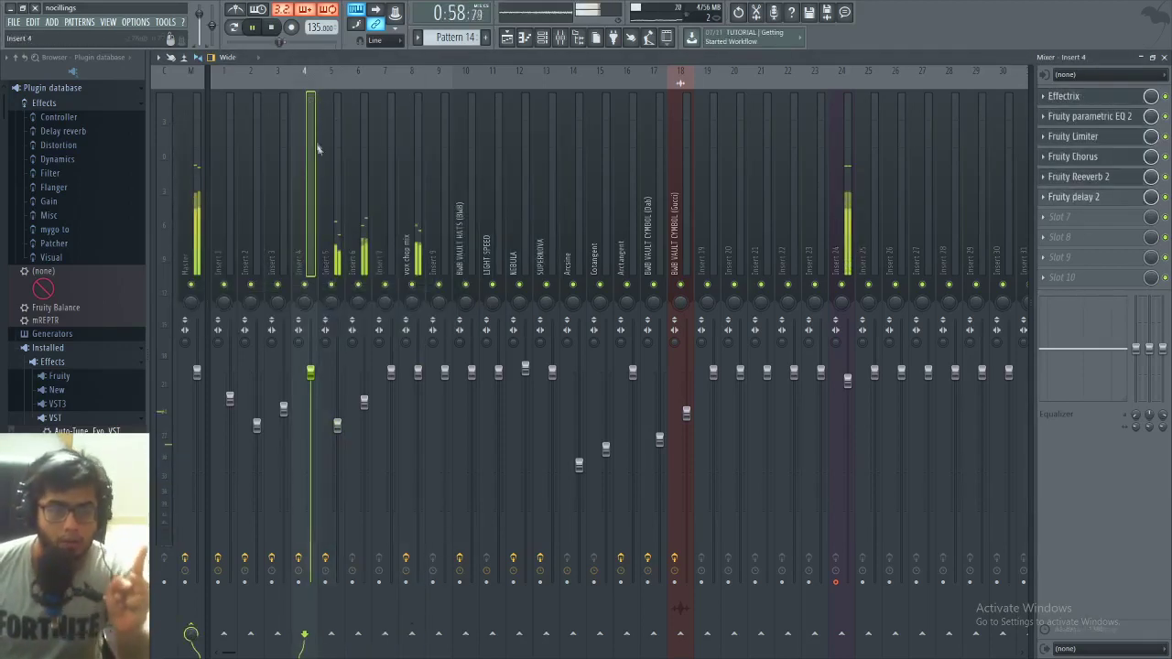
left_click(321, 155)
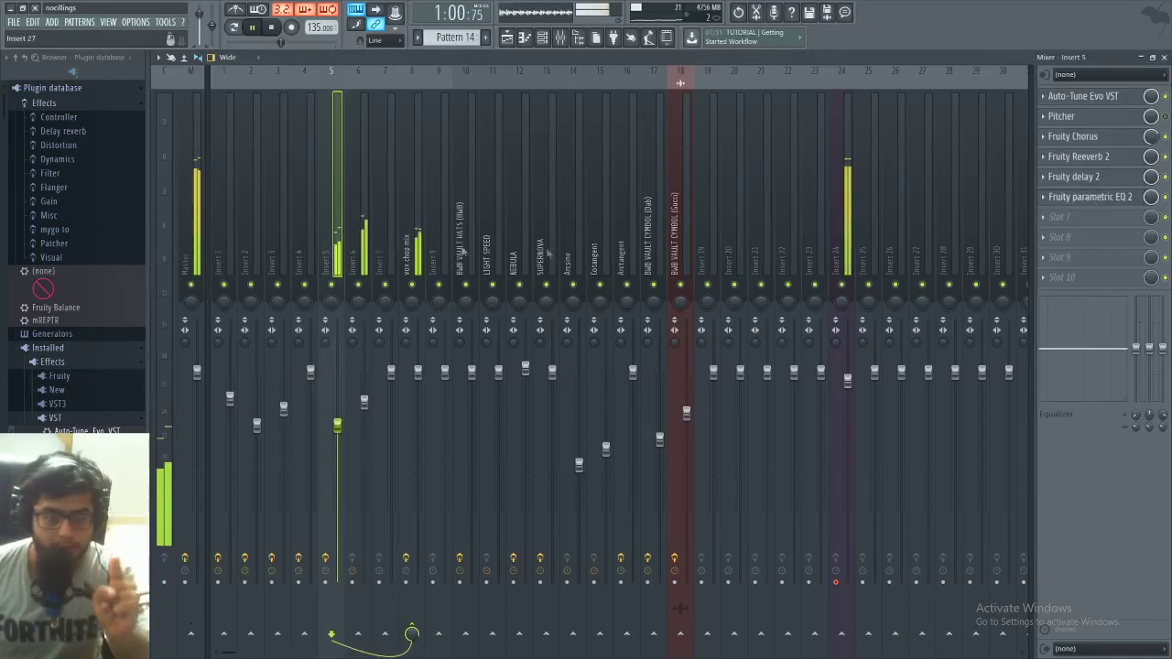
left_click(1094, 197)
mouse_move(311, 229)
left_mouse_down()
mouse_move(314, 177)
mouse_move(312, 252)
left_mouse_up()
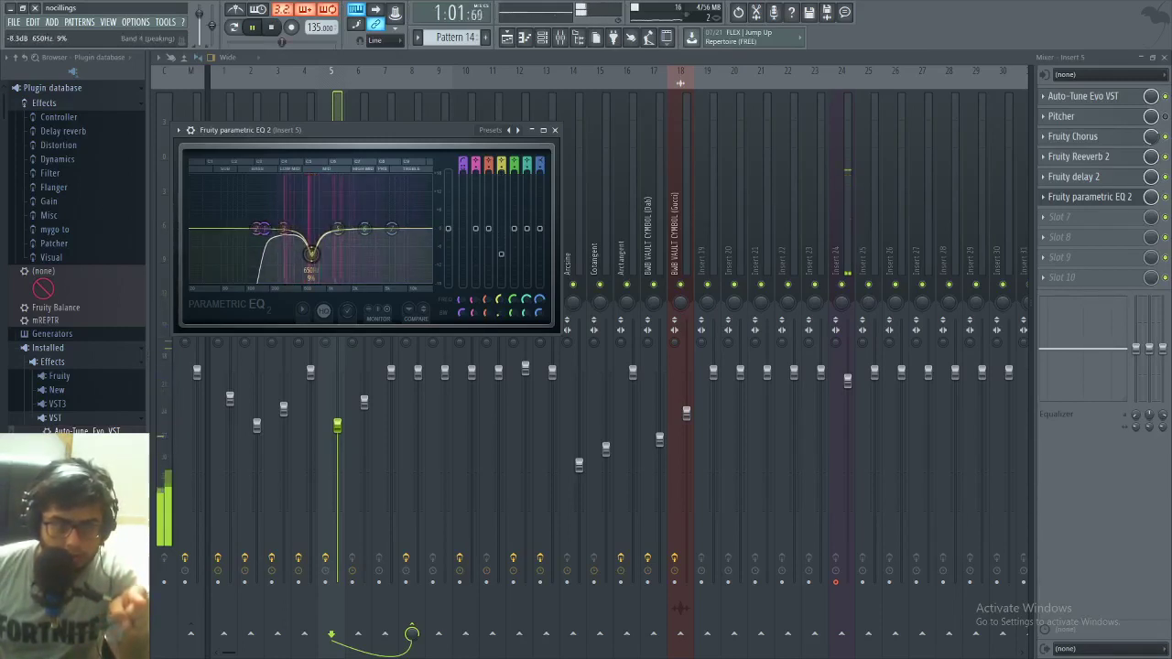
- Boost the high shelf and slightly raise the main level in Insert 5's EQ, and close the plugin
scroll(265, 230, "up", 3)
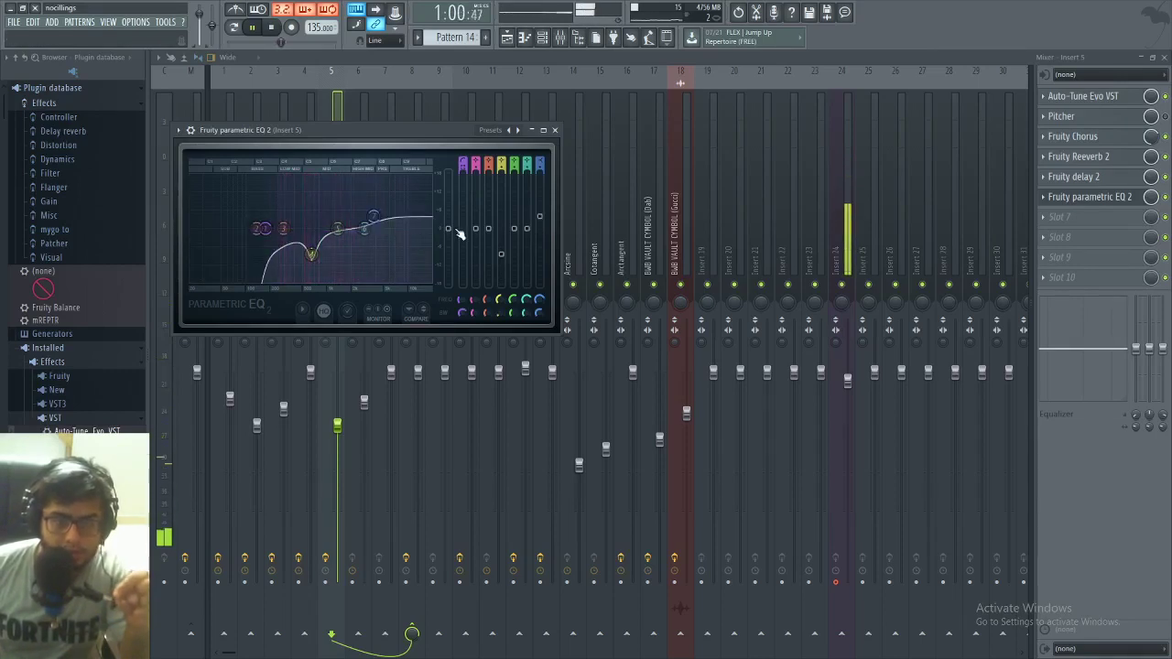
left_click_drag(449, 229, 449, 226)
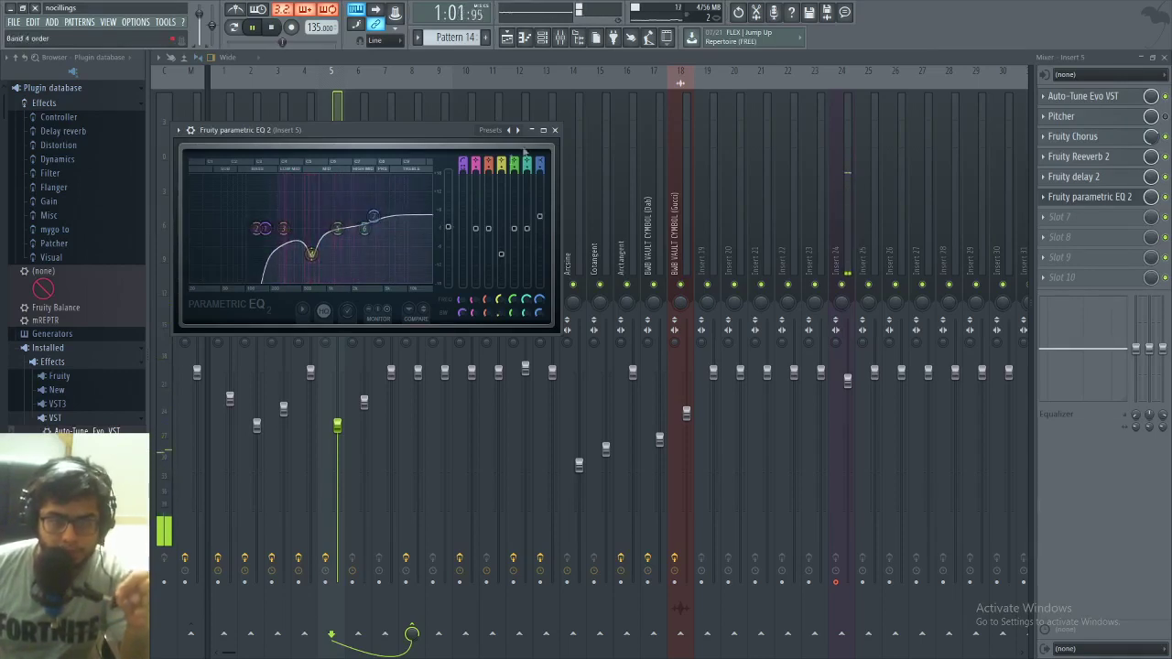
left_click(554, 130)
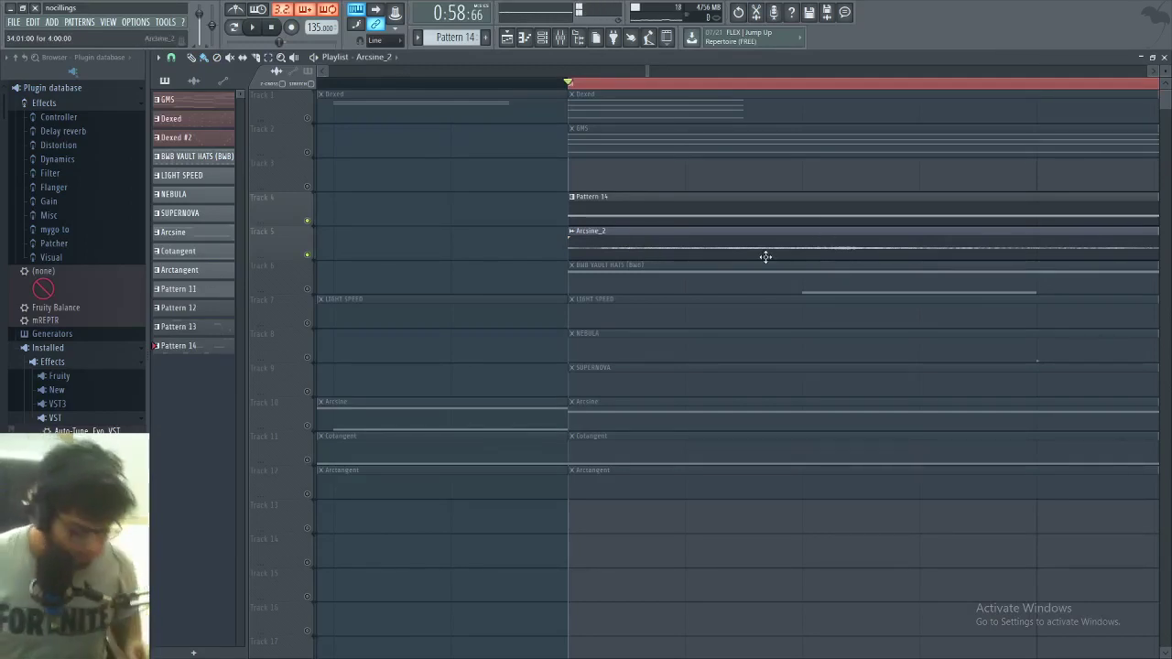
- Nudge the Arcsine_2 clip slightly later on Track 5 and repeat it with Pattern 14 from bar 38
left_click_drag(636, 247, 646, 247)
scroll(629, 248, "down", 3)
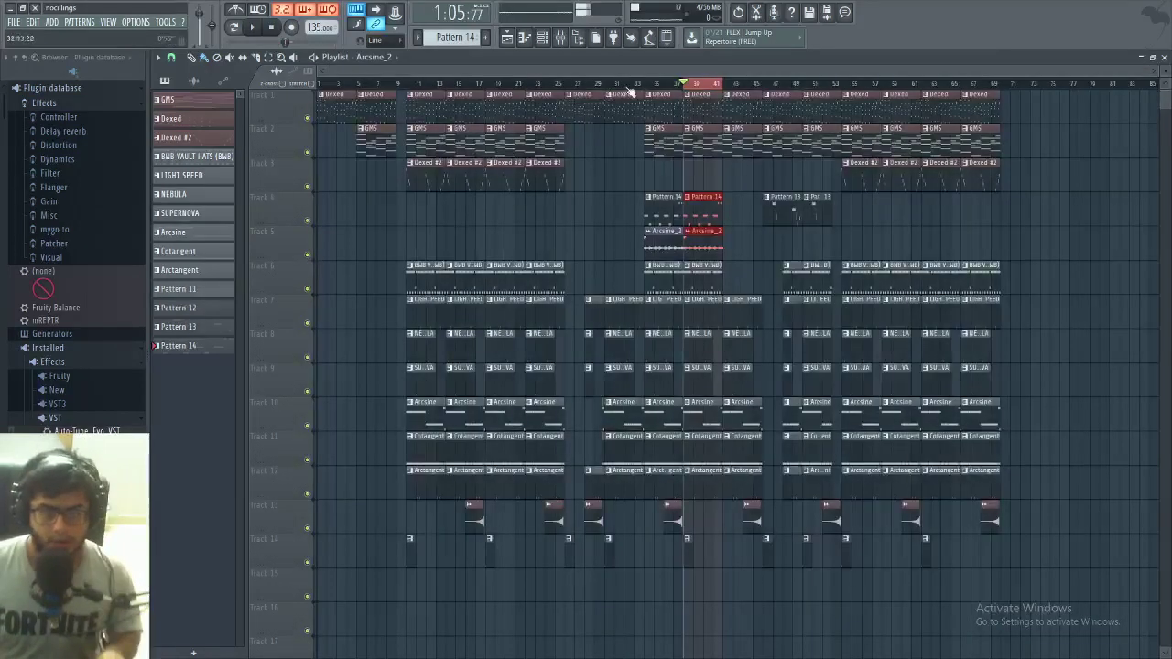
- Play the full arrangement from about bar 32 and raise the vox chop mix level in the mixer
left_click(624, 84)
key("space")
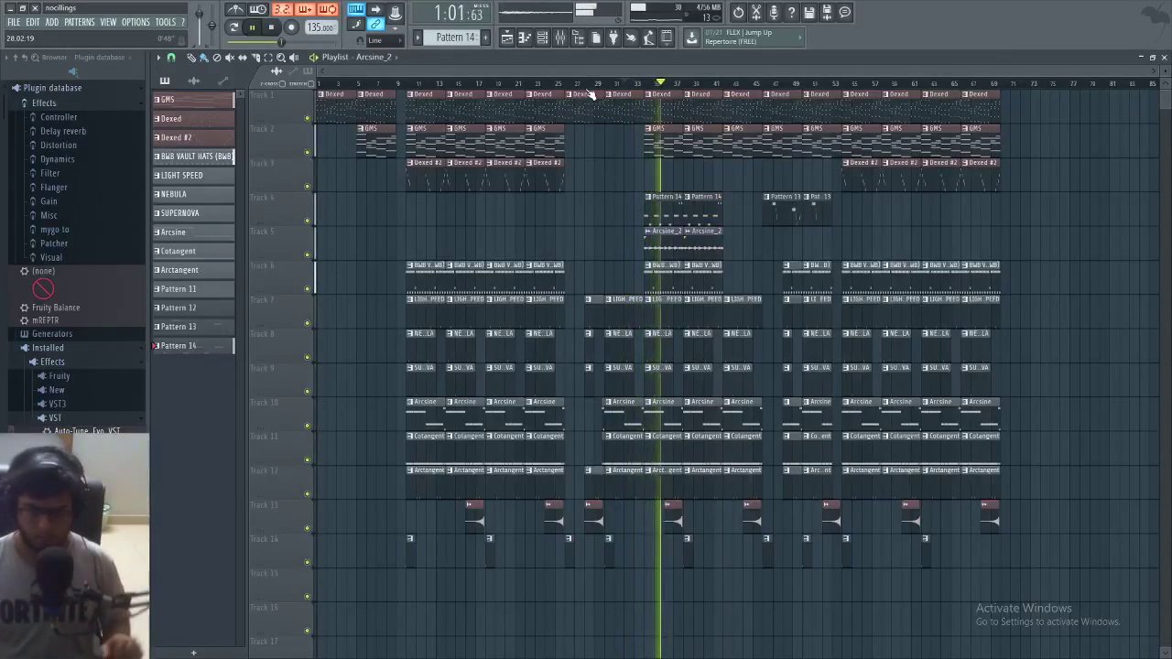
left_click(560, 37)
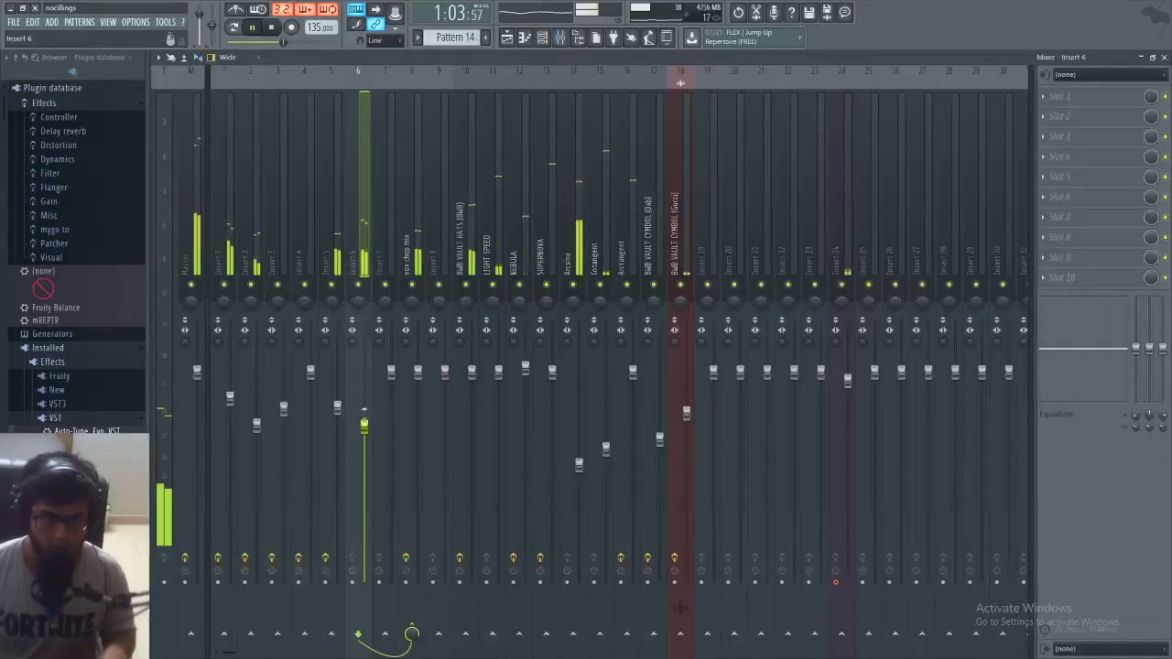
left_click(421, 383)
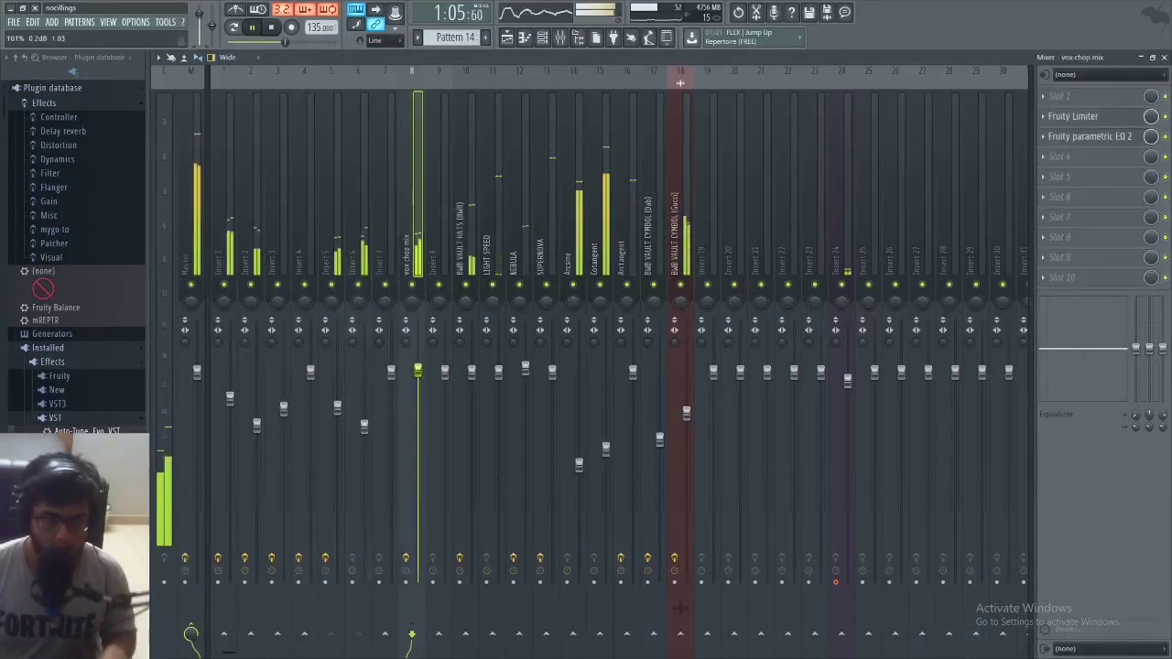
left_click_drag(418, 364, 417, 356)
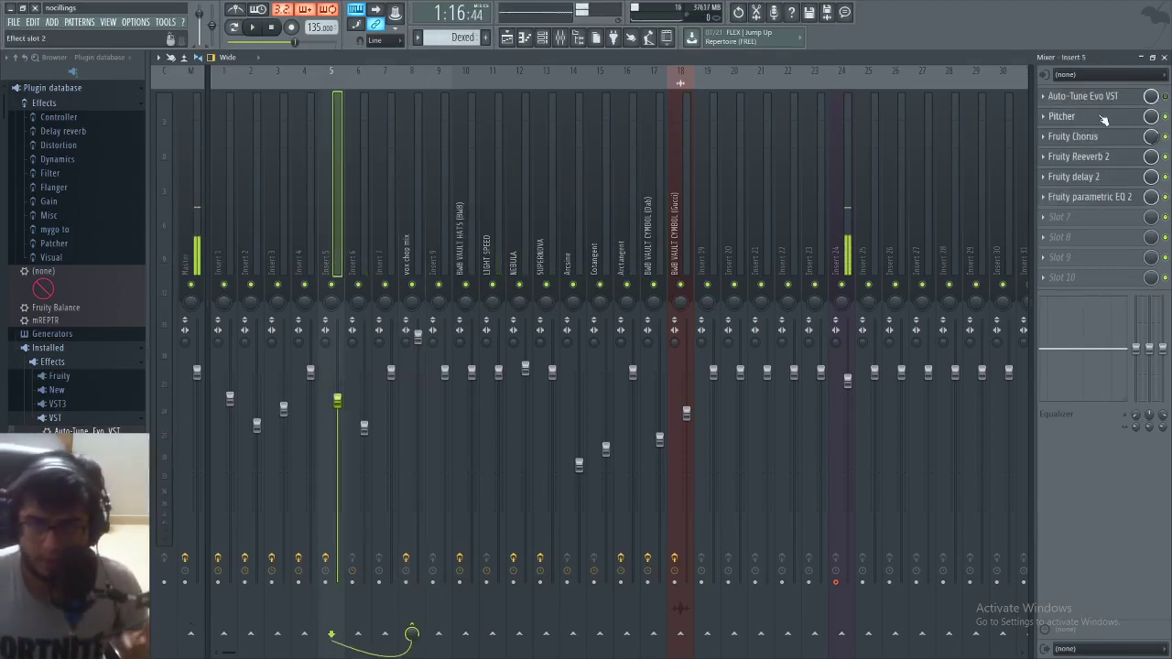
- Compare the effects on Inserts 5 and 6, view Insert 5's Pitcher, and return to the playlist
left_click(1105, 117)
left_click(371, 264)
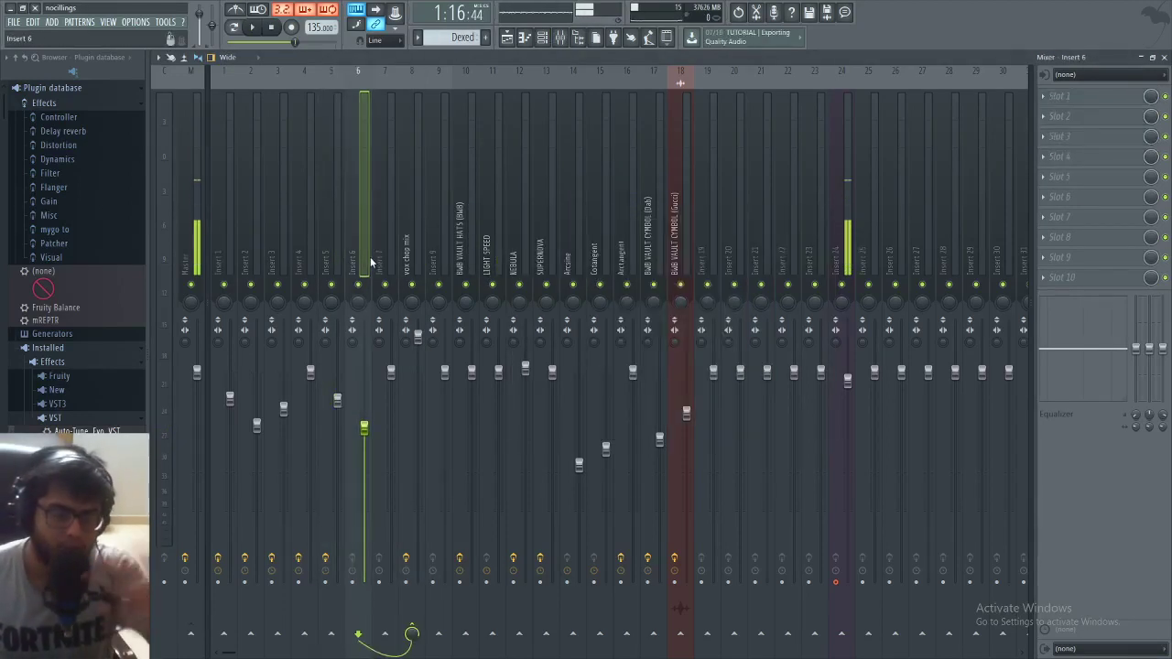
left_click(330, 255)
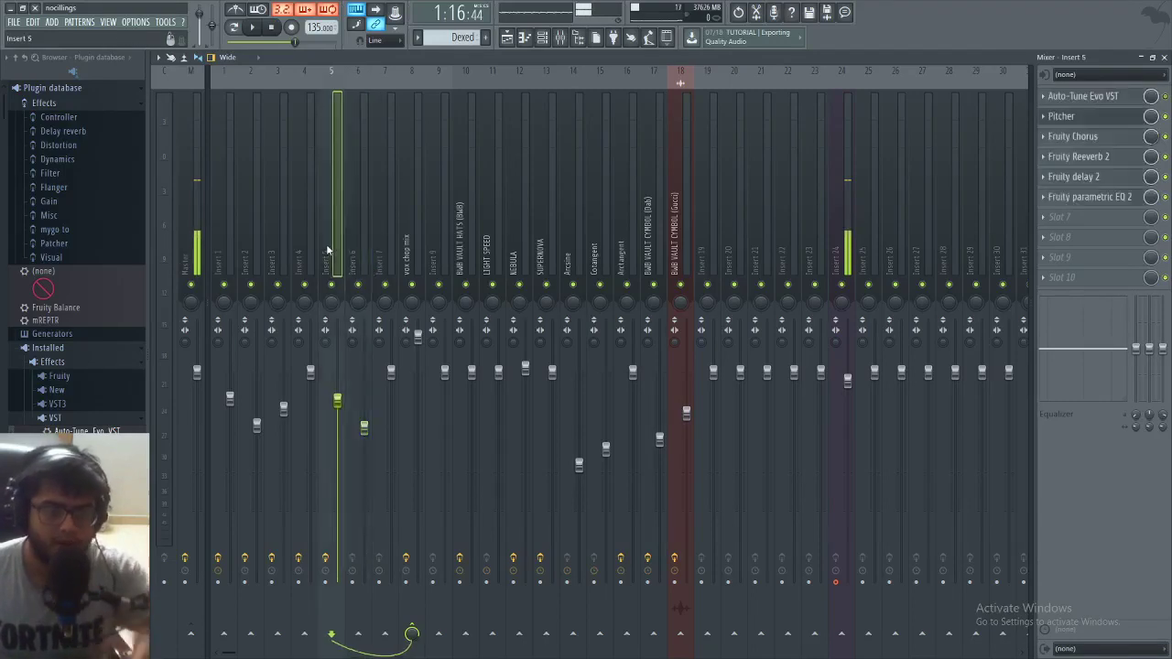
right_click(220, 9)
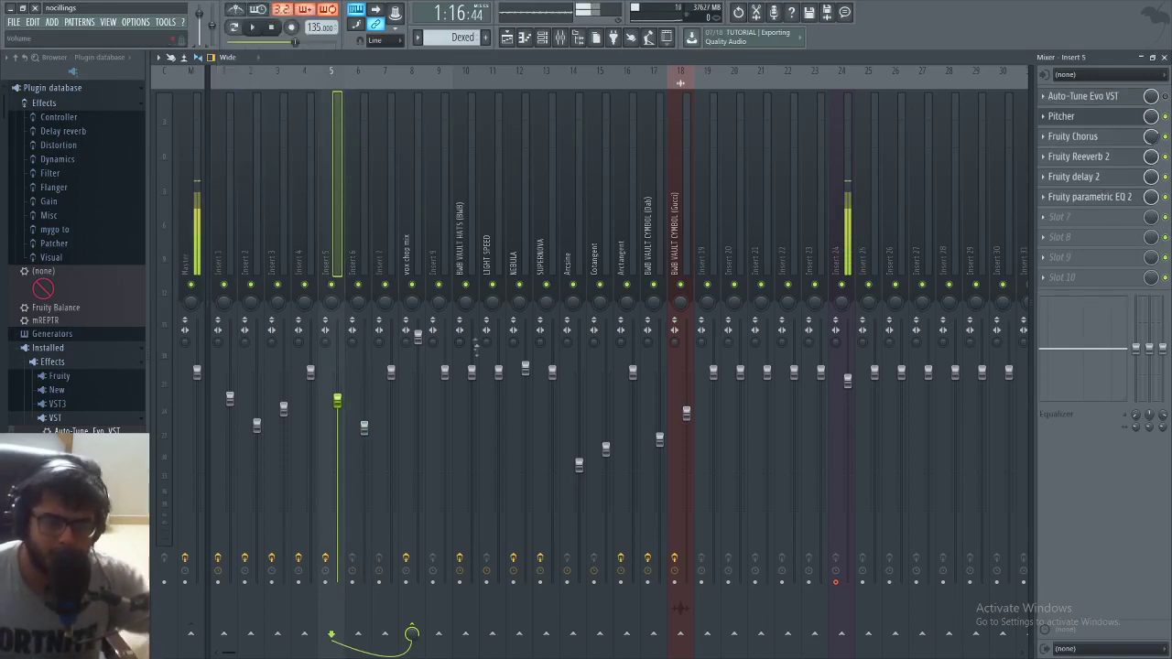
left_click(1164, 58)
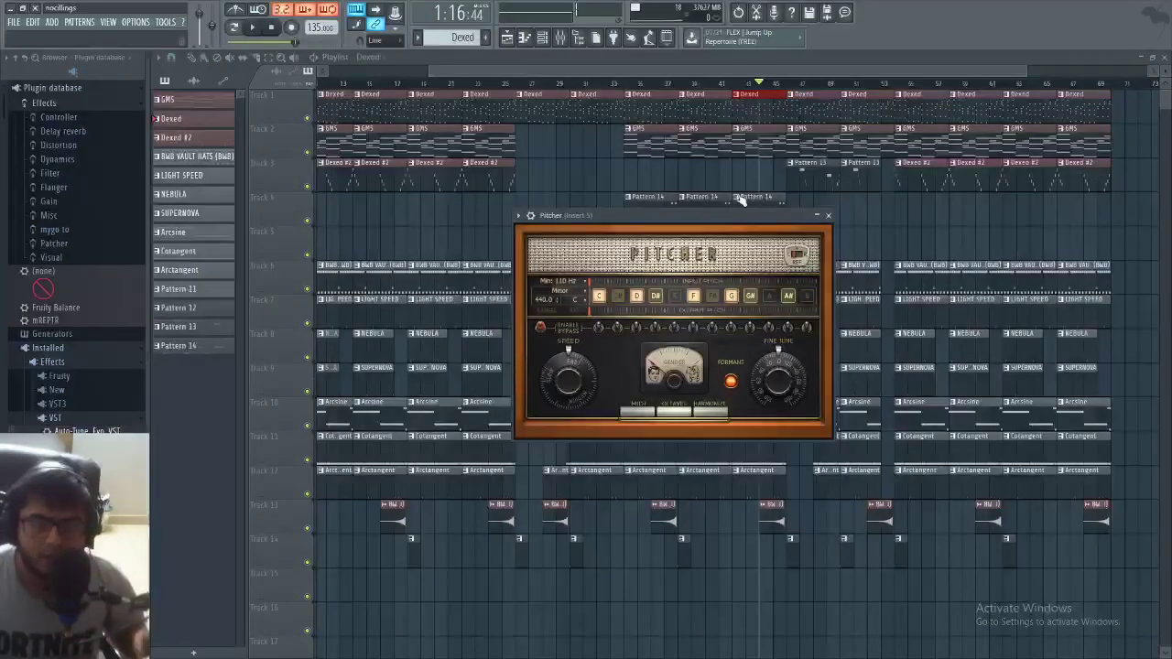
left_click(828, 216)
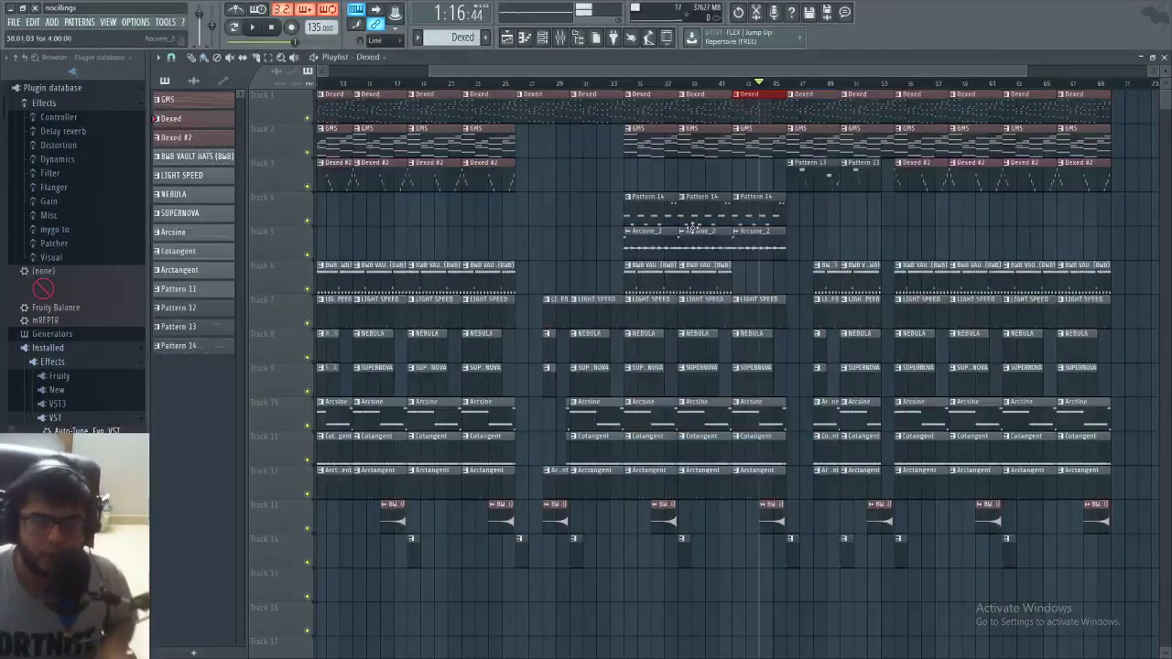
- Examine the Arcsine_2 clip beneath Pattern 14 at bar 34 and open its channel settings
scroll(693, 227, "up", 10)
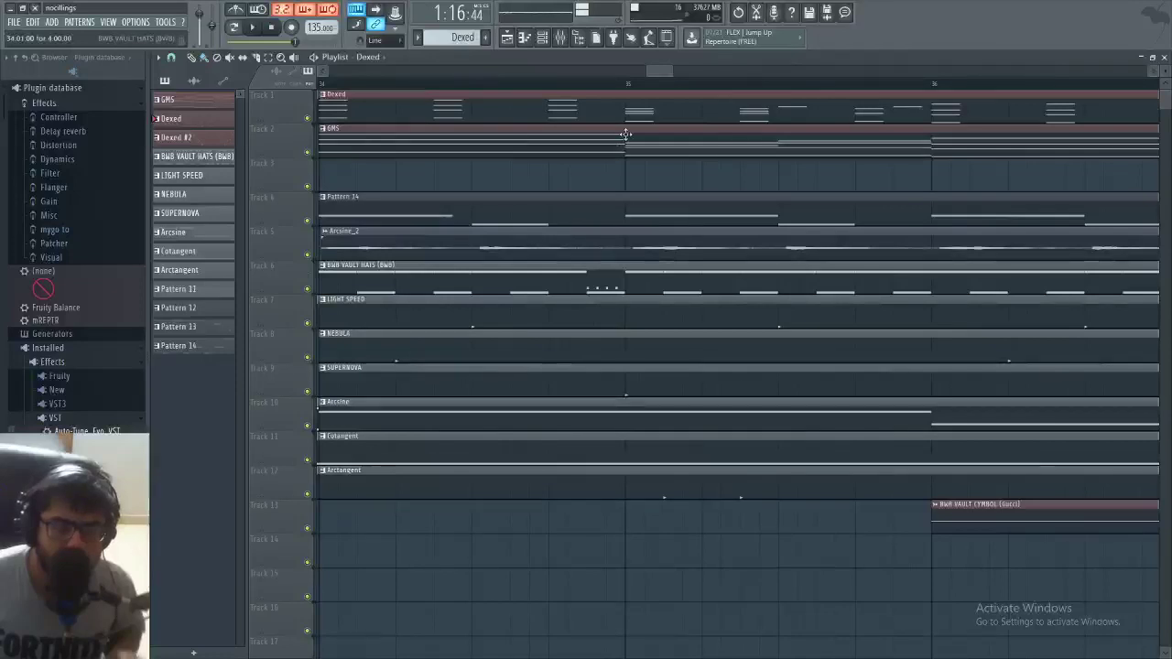
scroll(806, 236, "up", 5)
double_click(806, 237)
left_click(507, 37)
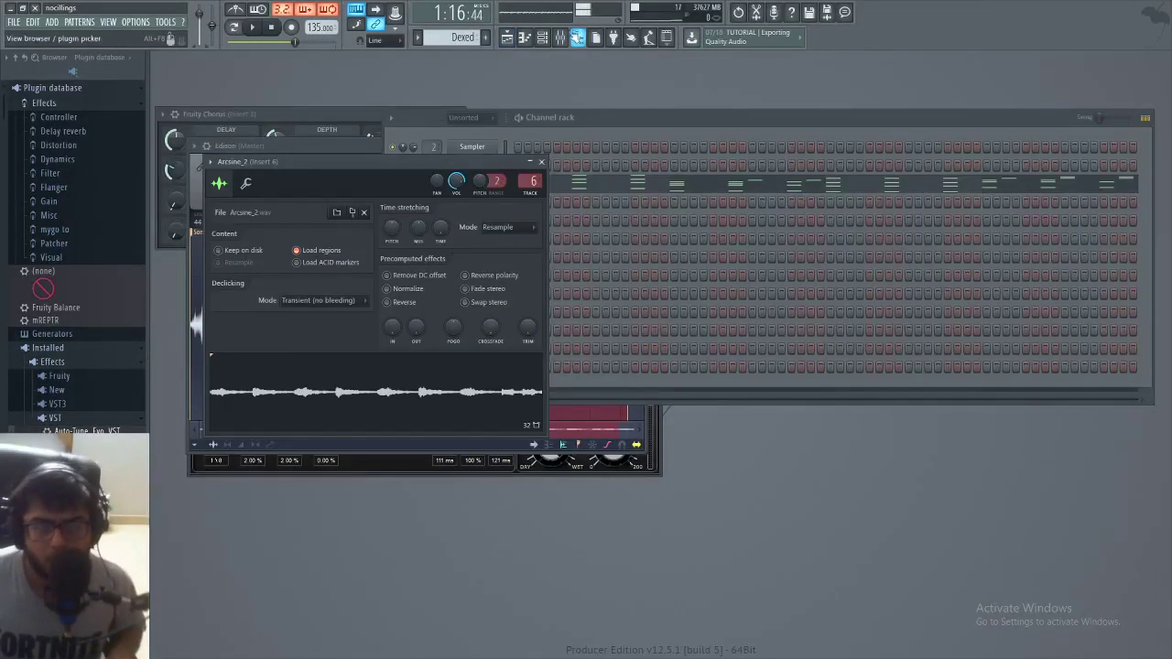
- Select C as the key for the Minor scale in Insert 5's Pitcher
left_click(560, 37)
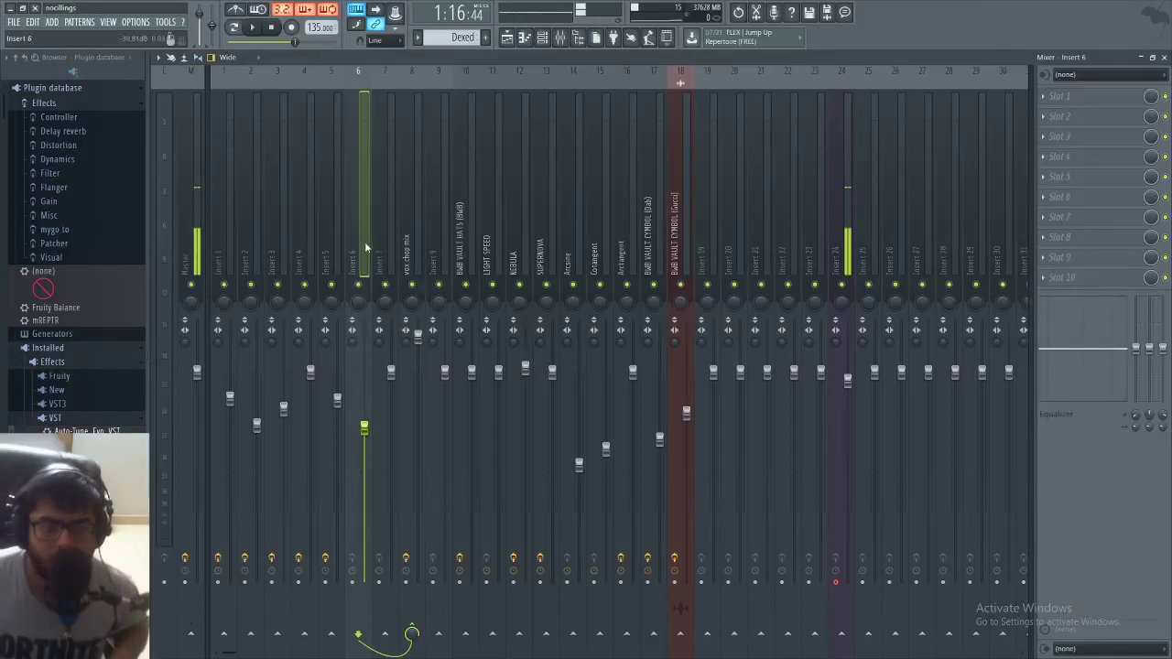
left_click(337, 247)
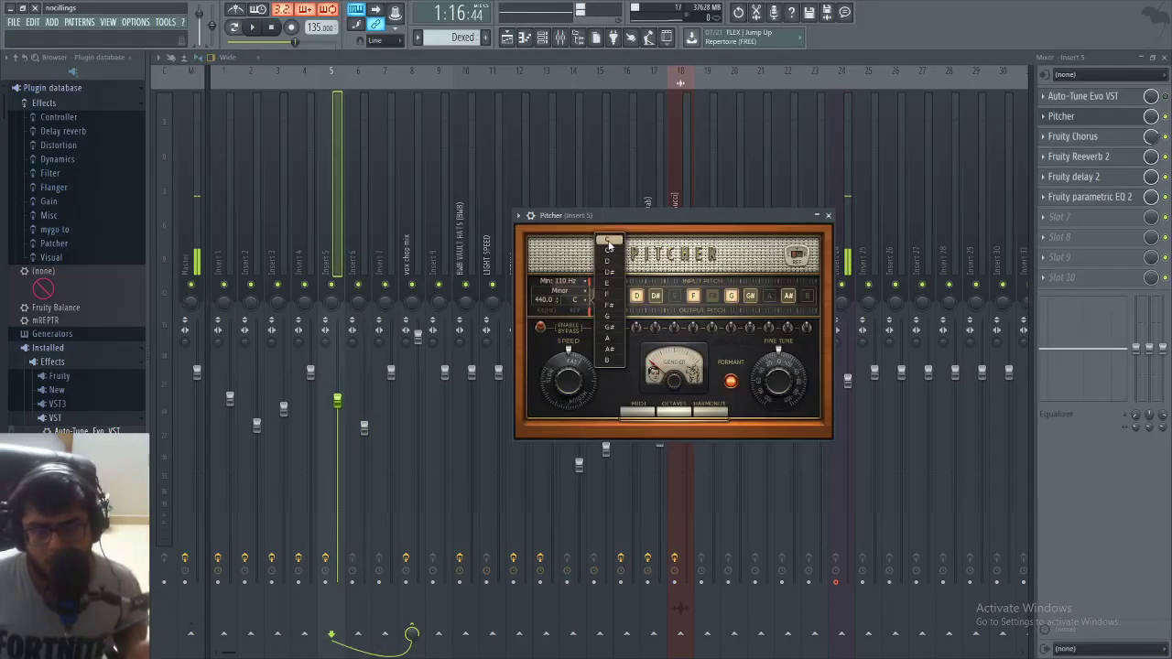
left_click(608, 242)
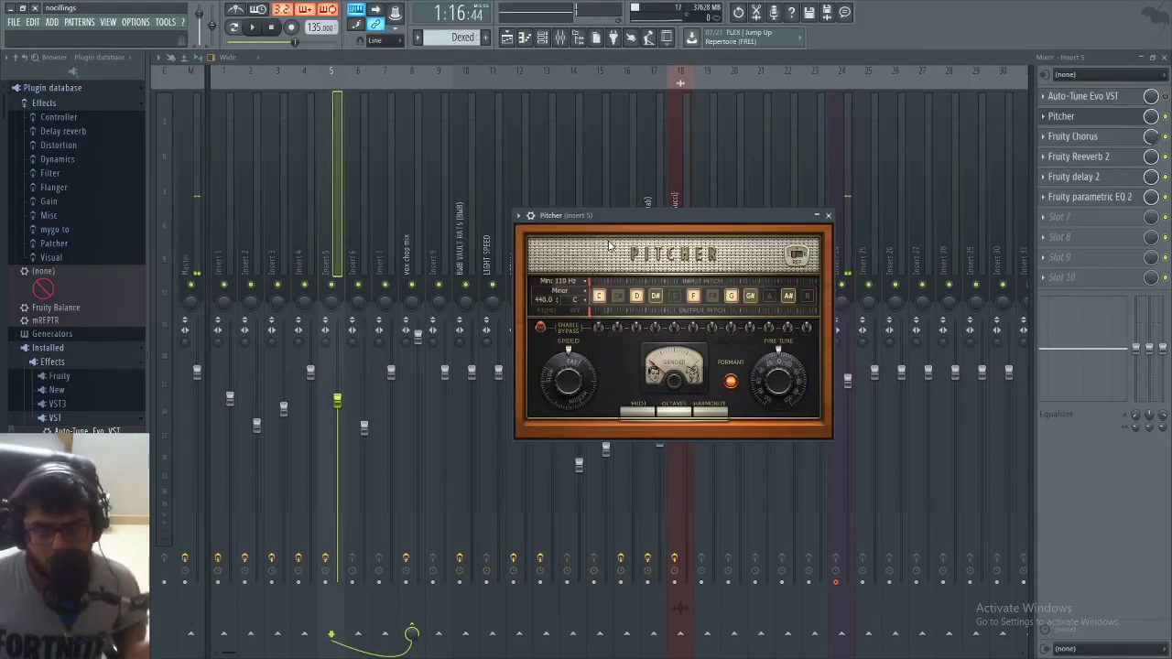
left_click(581, 302)
left_click(610, 242)
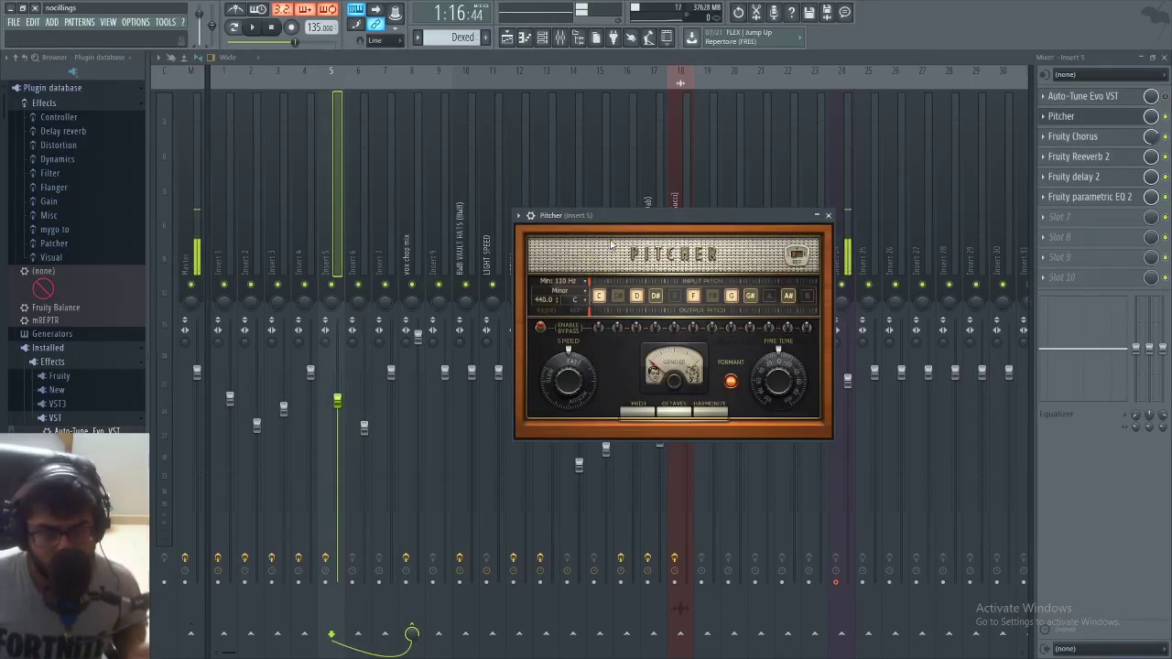
left_click(575, 302)
left_click(611, 269)
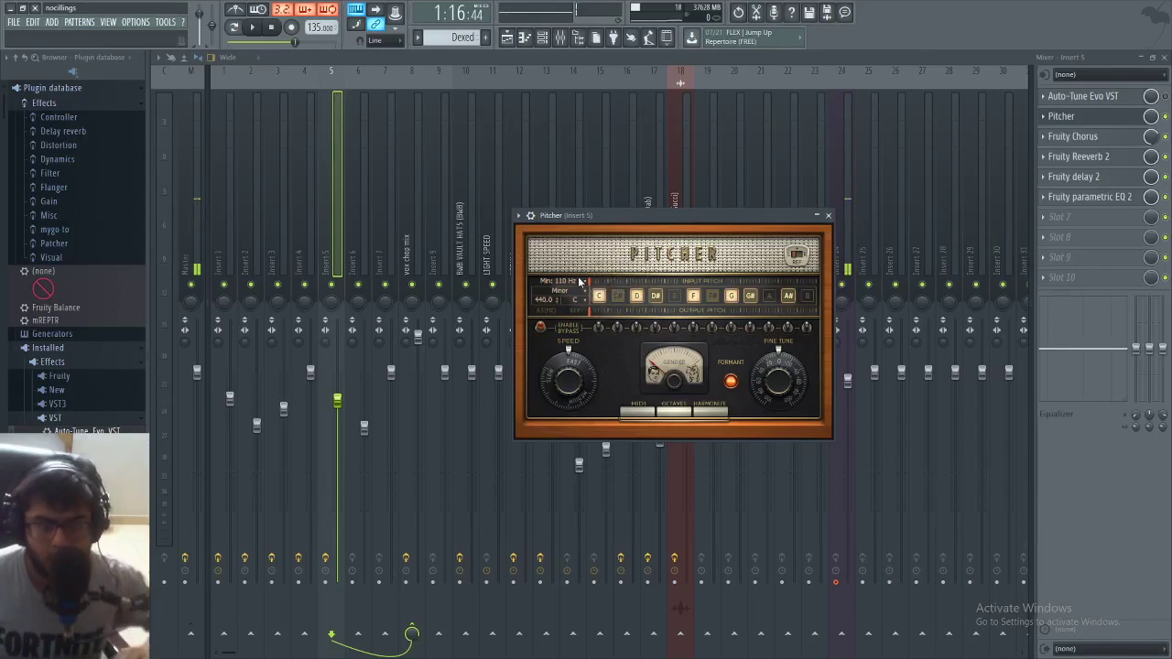
- Turn off Formant and set Gender near the middle in Insert 5's Pitcher, close it, and select Insert 6
left_click(579, 283)
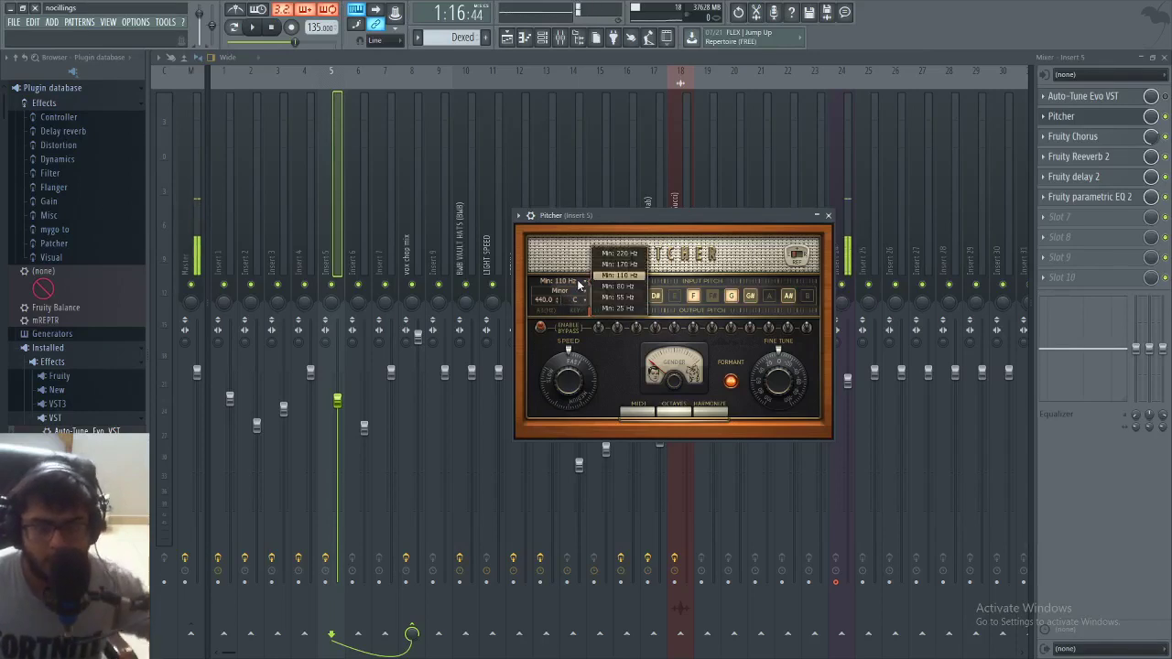
left_click(682, 217)
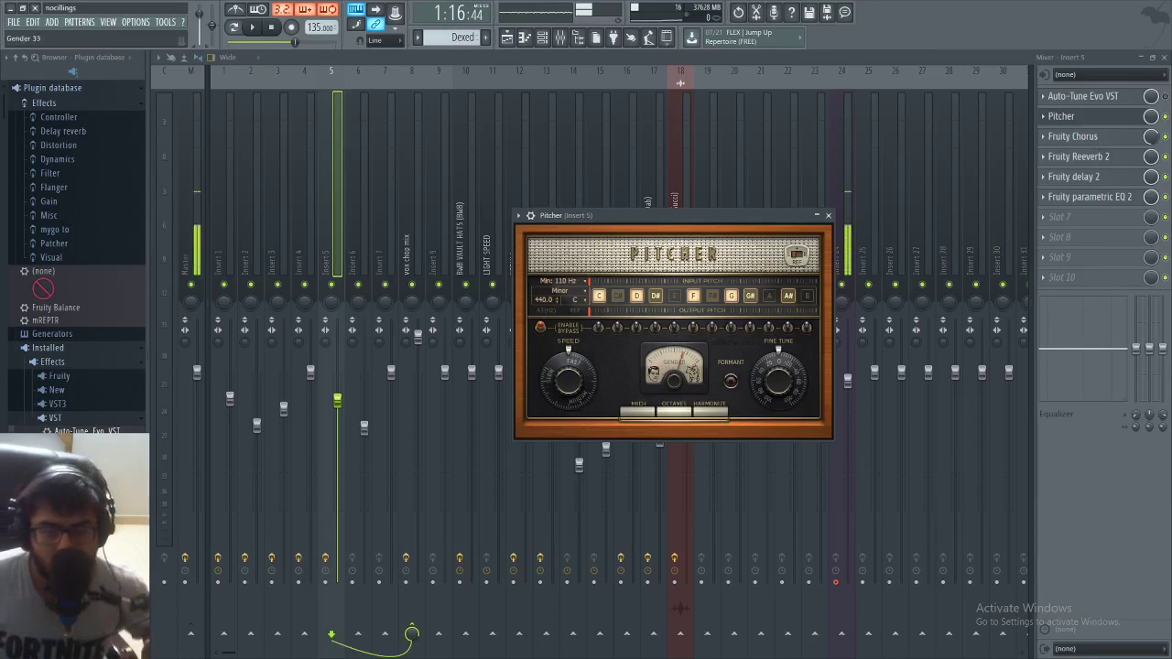
left_click_drag(674, 383, 674, 333)
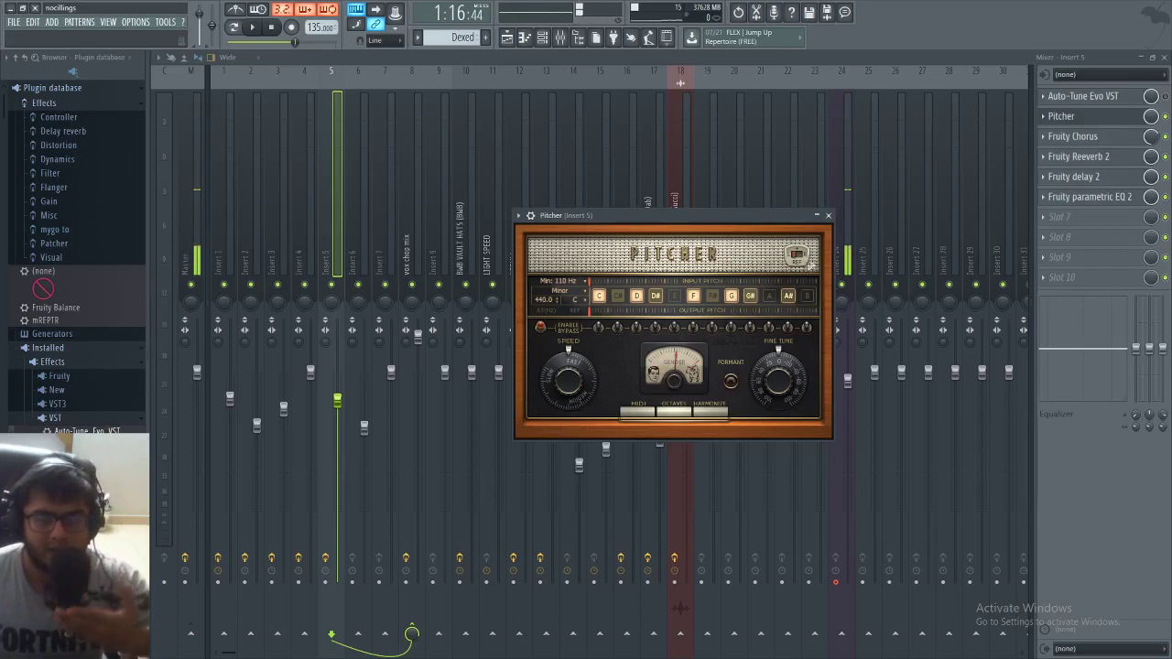
left_click(828, 216)
left_click(364, 261)
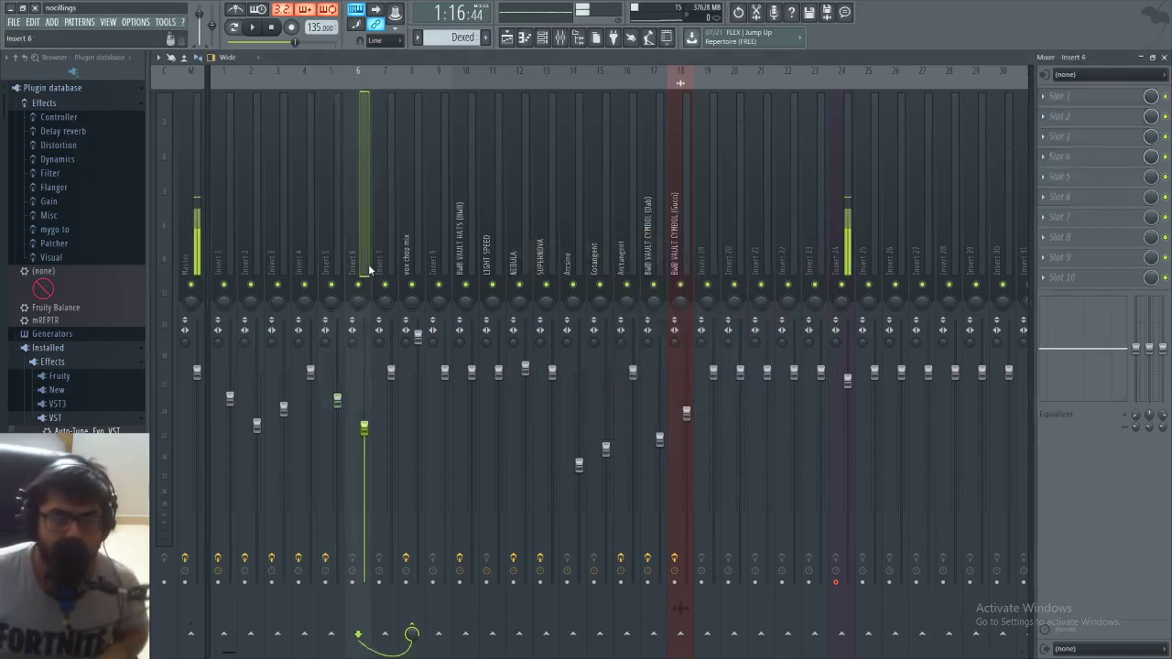
- Select Insert 5 and compare the playback with Insert 6 muted and unmuted
left_click(337, 265)
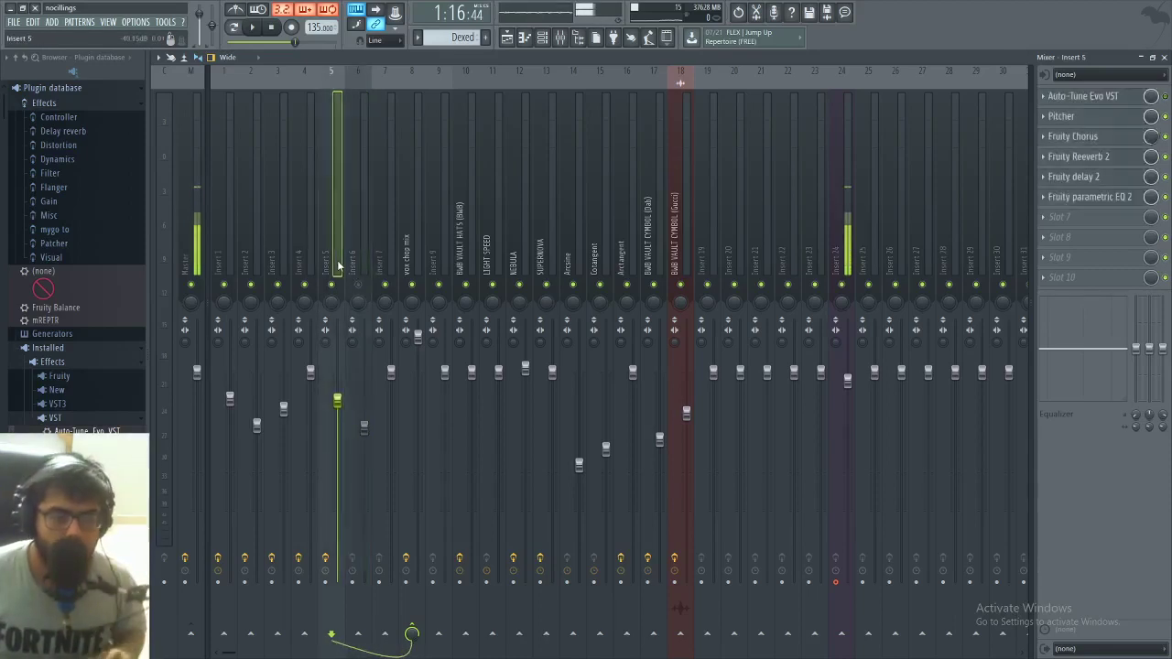
key("space")
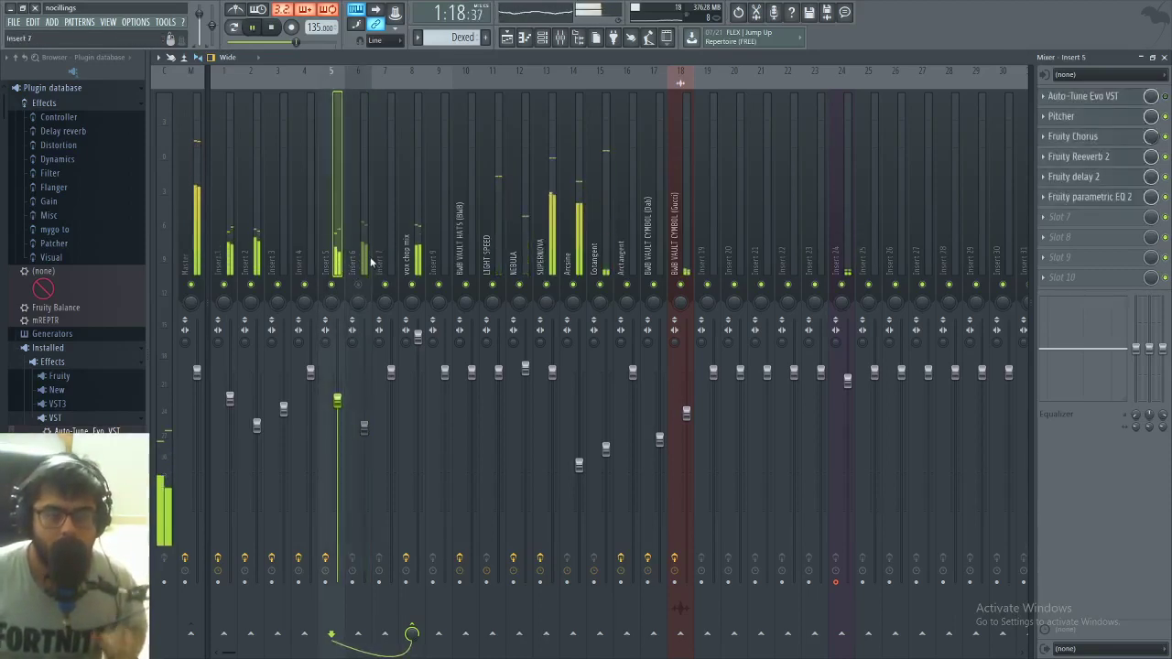
left_click(365, 280)
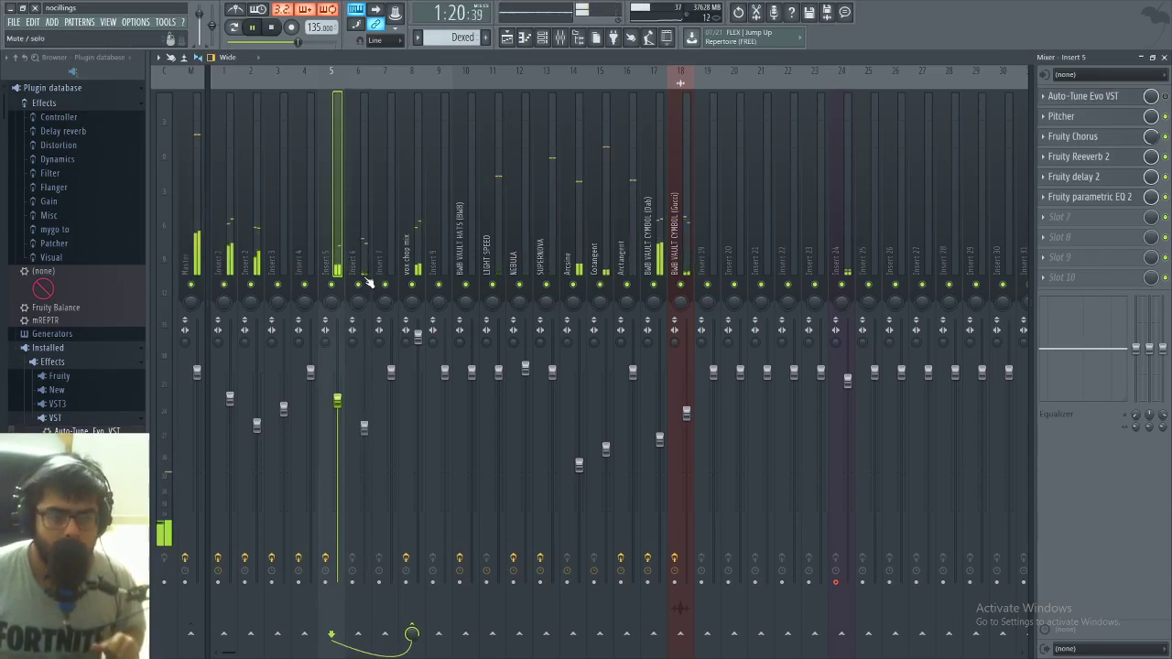
- Stop playback and delete the three Dexed clips on Track 1 above the Pattern 14 section, from bar 34 to bar 46, in the playlist
left_click(507, 37)
key("space")
scroll(773, 161, "down", 2)
scroll(772, 163, "down", 5)
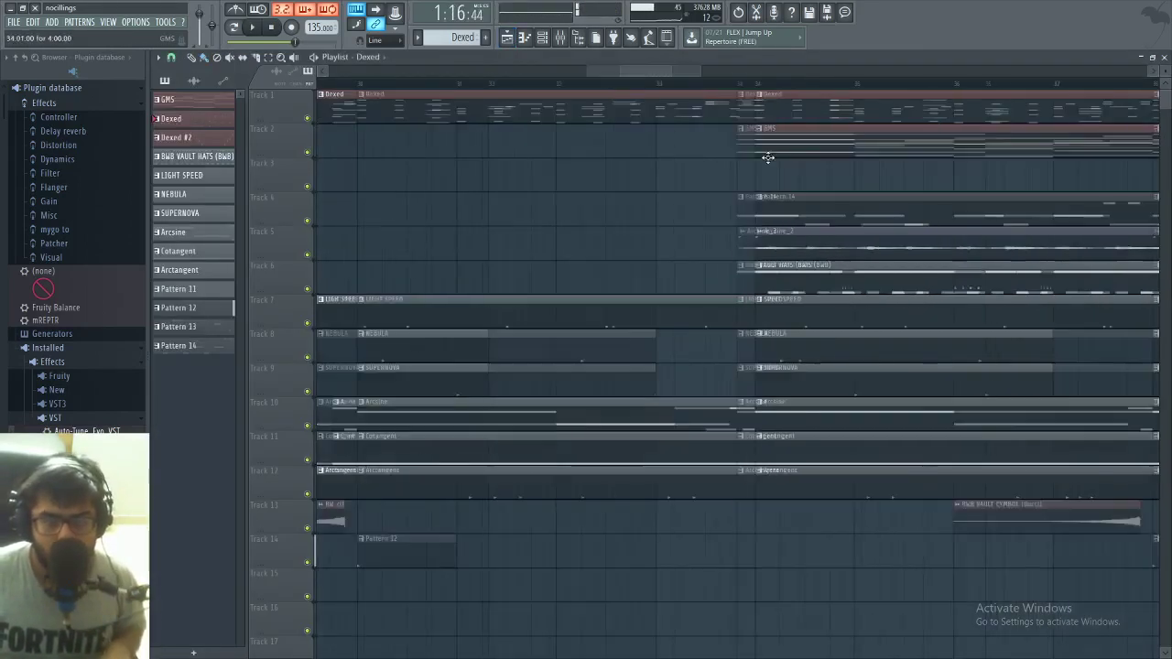
right_click(967, 115)
right_click(900, 116)
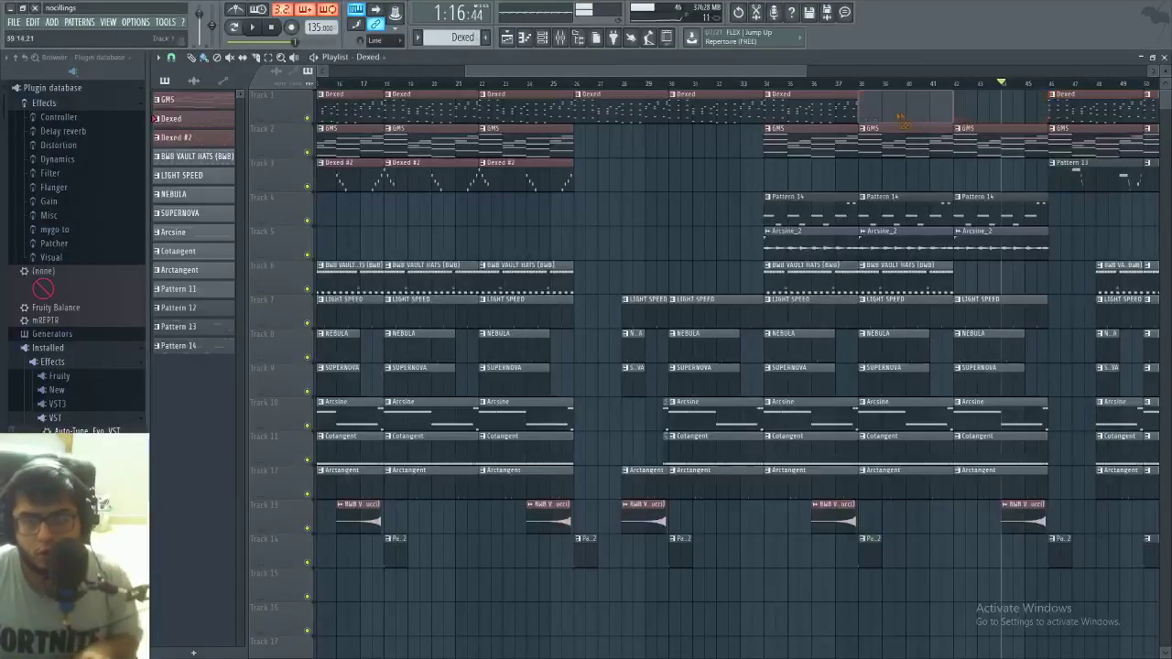
right_click(806, 116)
- Play the arrangement from bar 34 through the vocal chop section, checking the mixer levels and the playlist, and stop playback
left_click(765, 86)
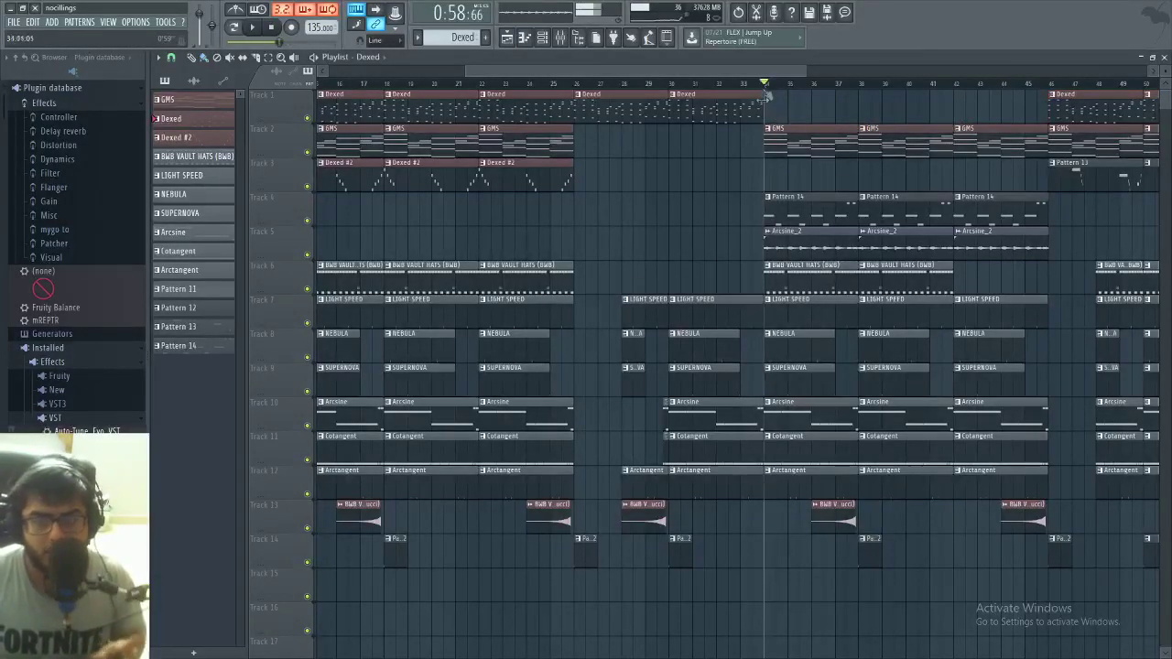
left_click(560, 38)
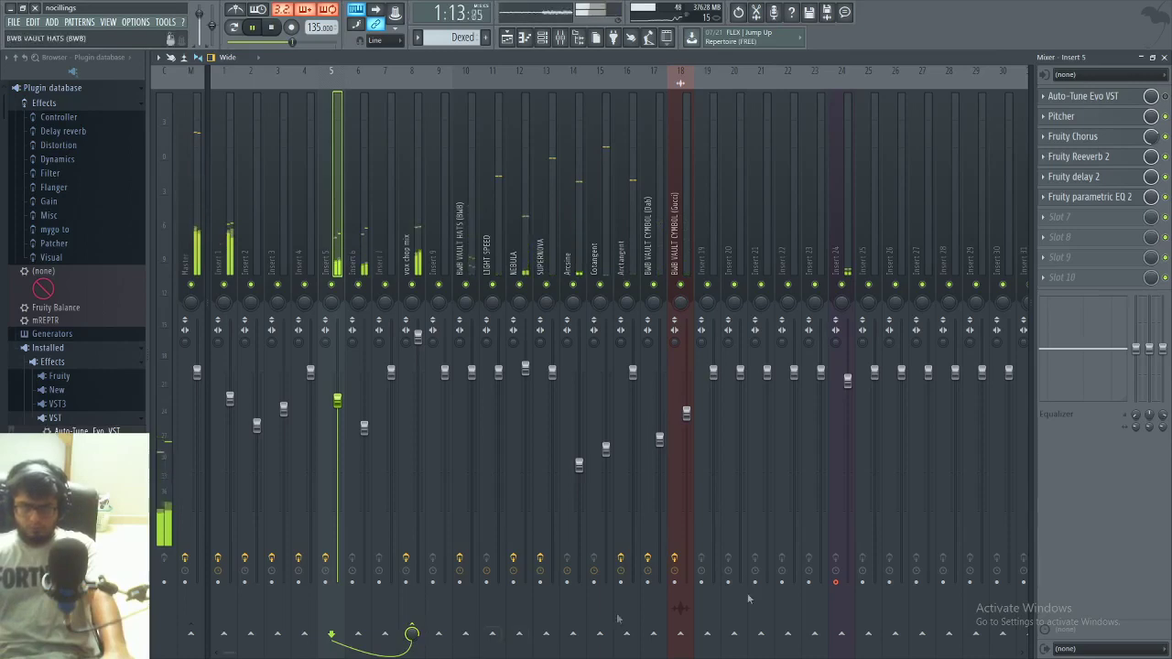
key("F5")
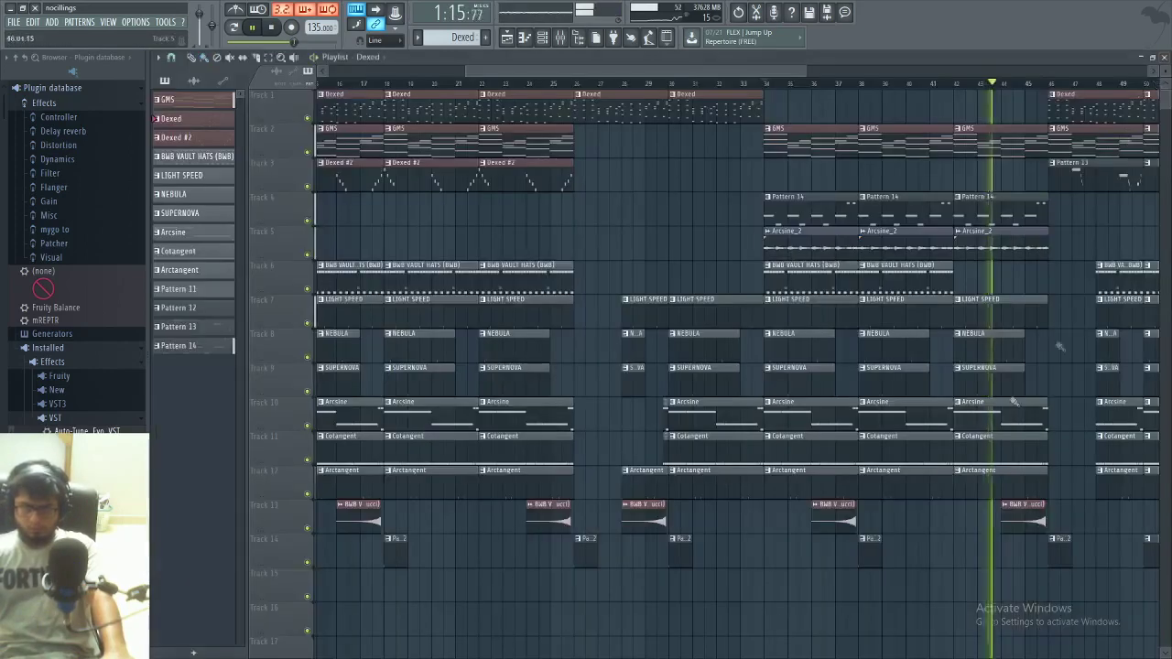
scroll(993, 357, "down", 4)
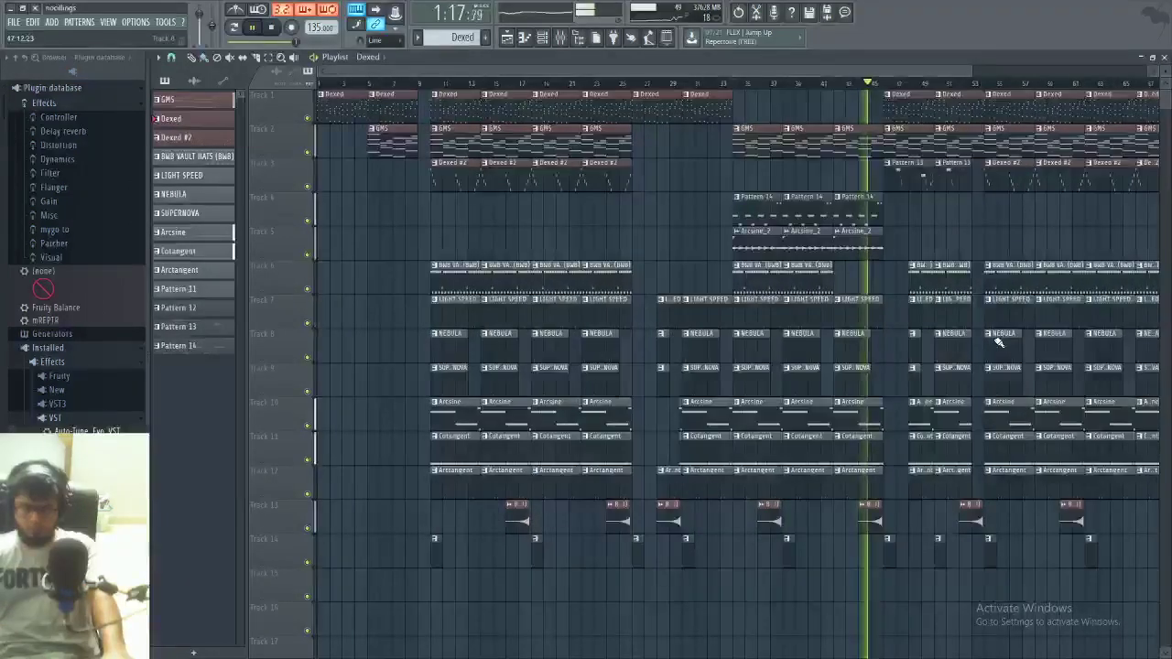
scroll(993, 344, "down", 1)
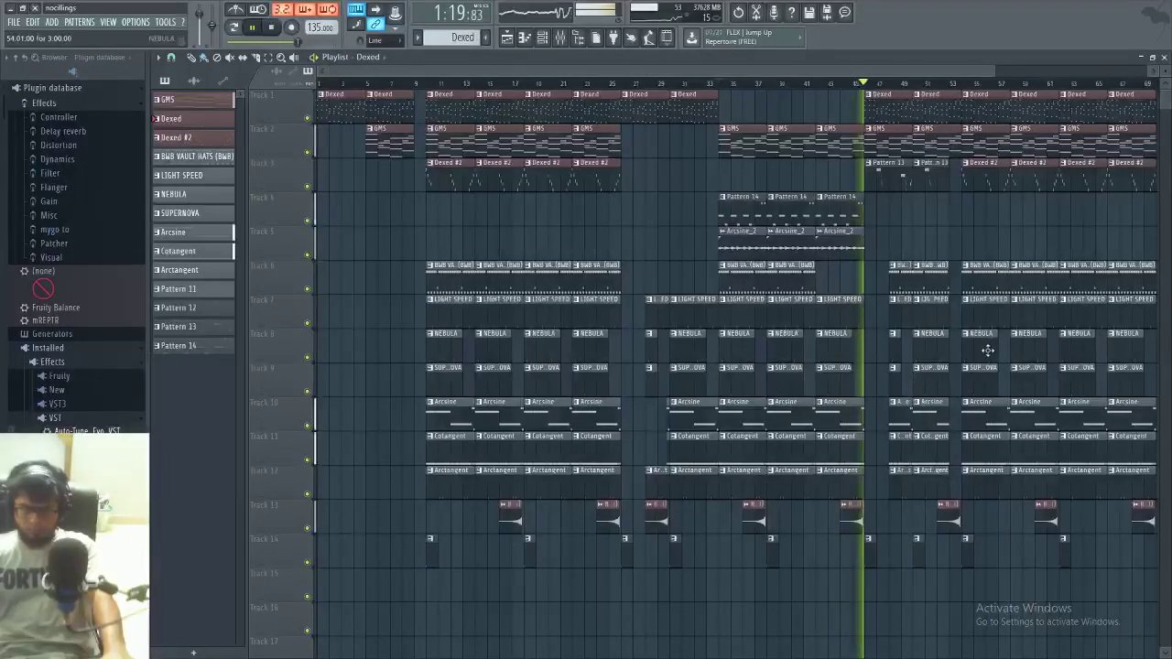
key("space")
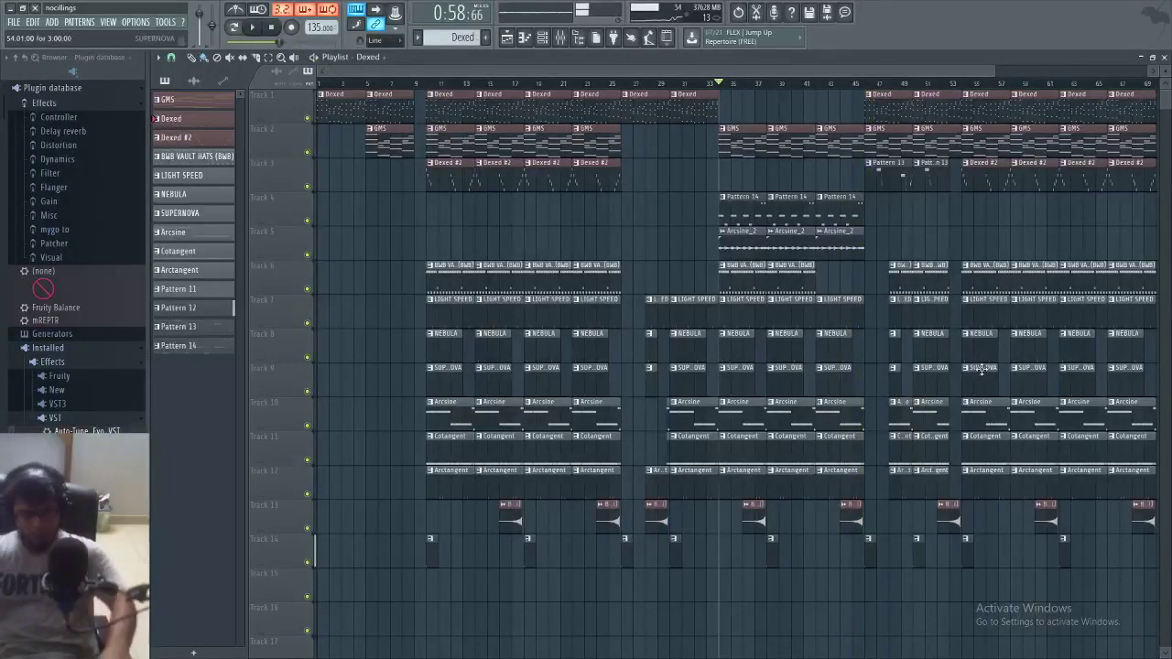